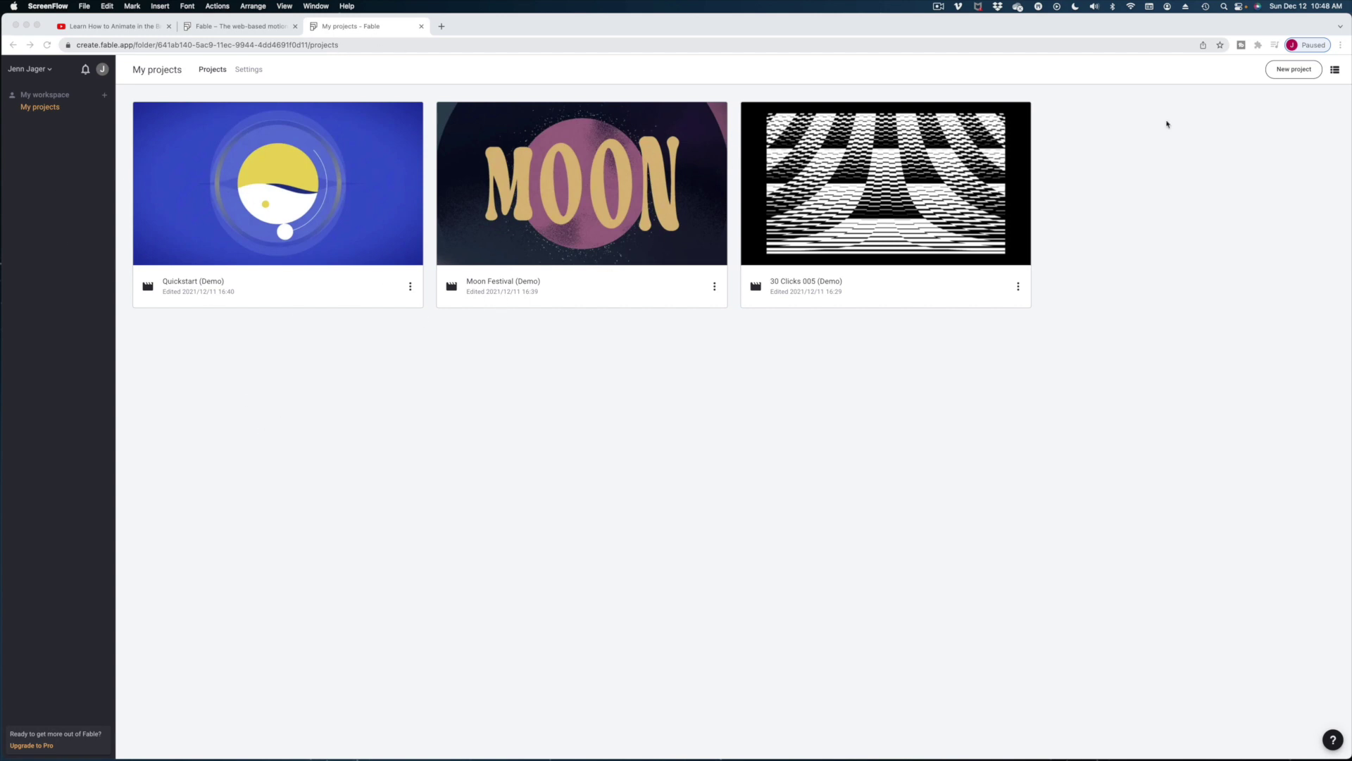
Step: Bring Chrome with the Fable My projects page to the front and start a new project
left_click(1294, 71)
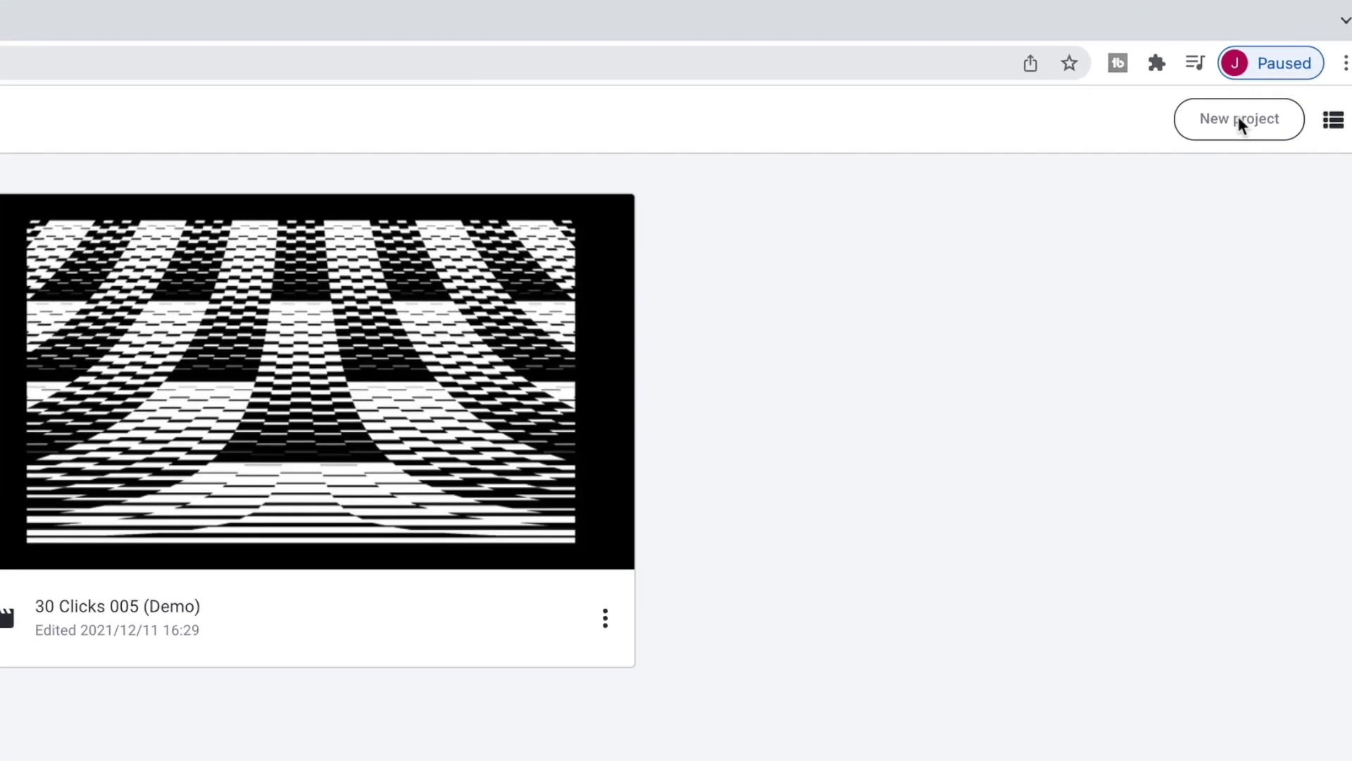
left_click(1295, 71)
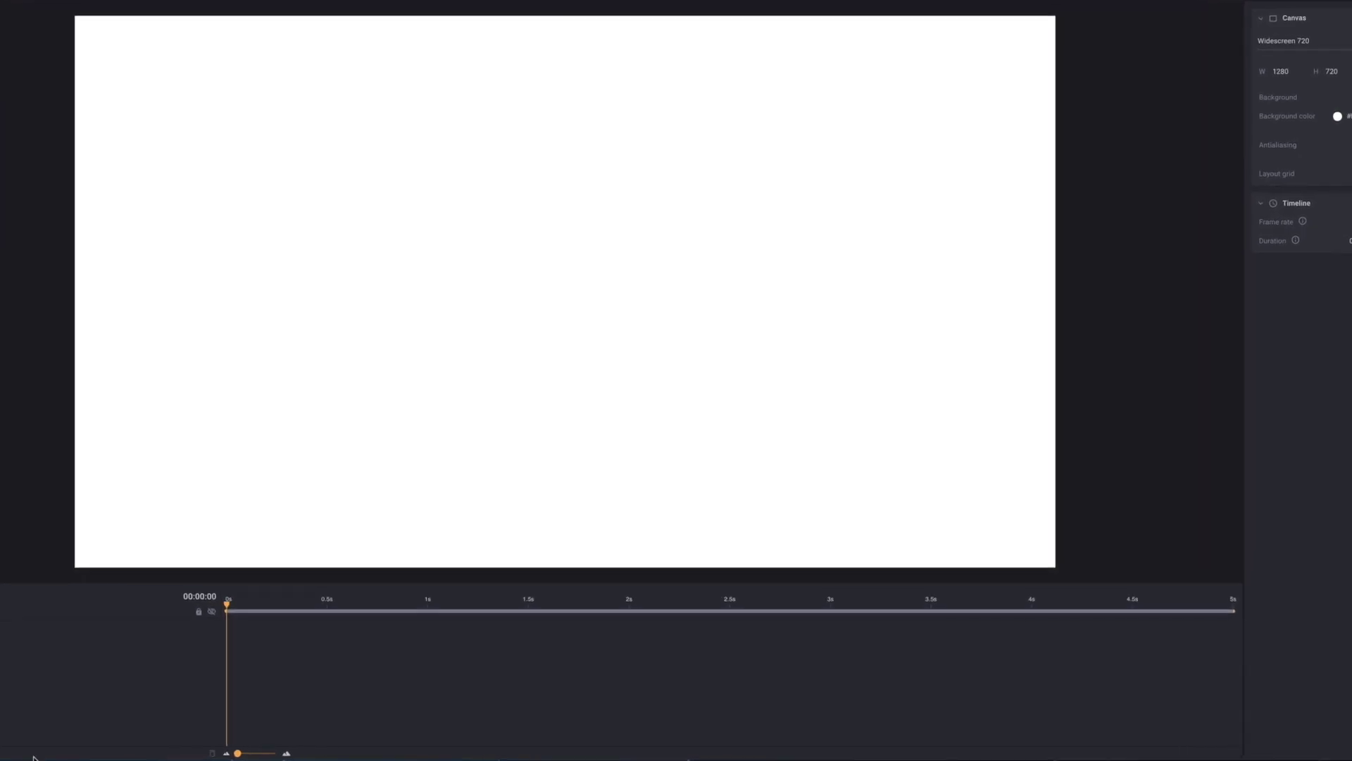
Step: Scrub the playhead across the empty five-second timeline of the blank 1280×720 canvas
left_click_drag(186, 562, 1053, 498)
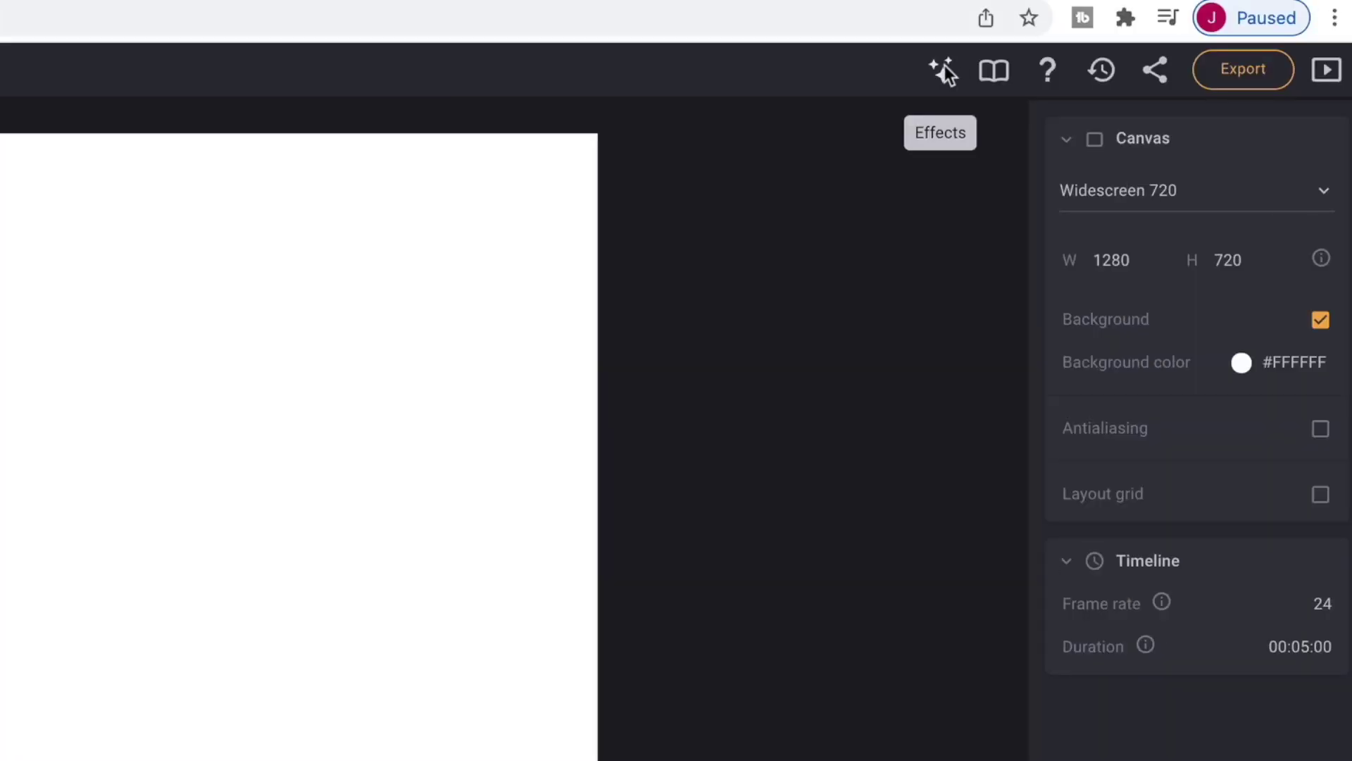
left_click(942, 69)
scroll(812, 459, "down", 15)
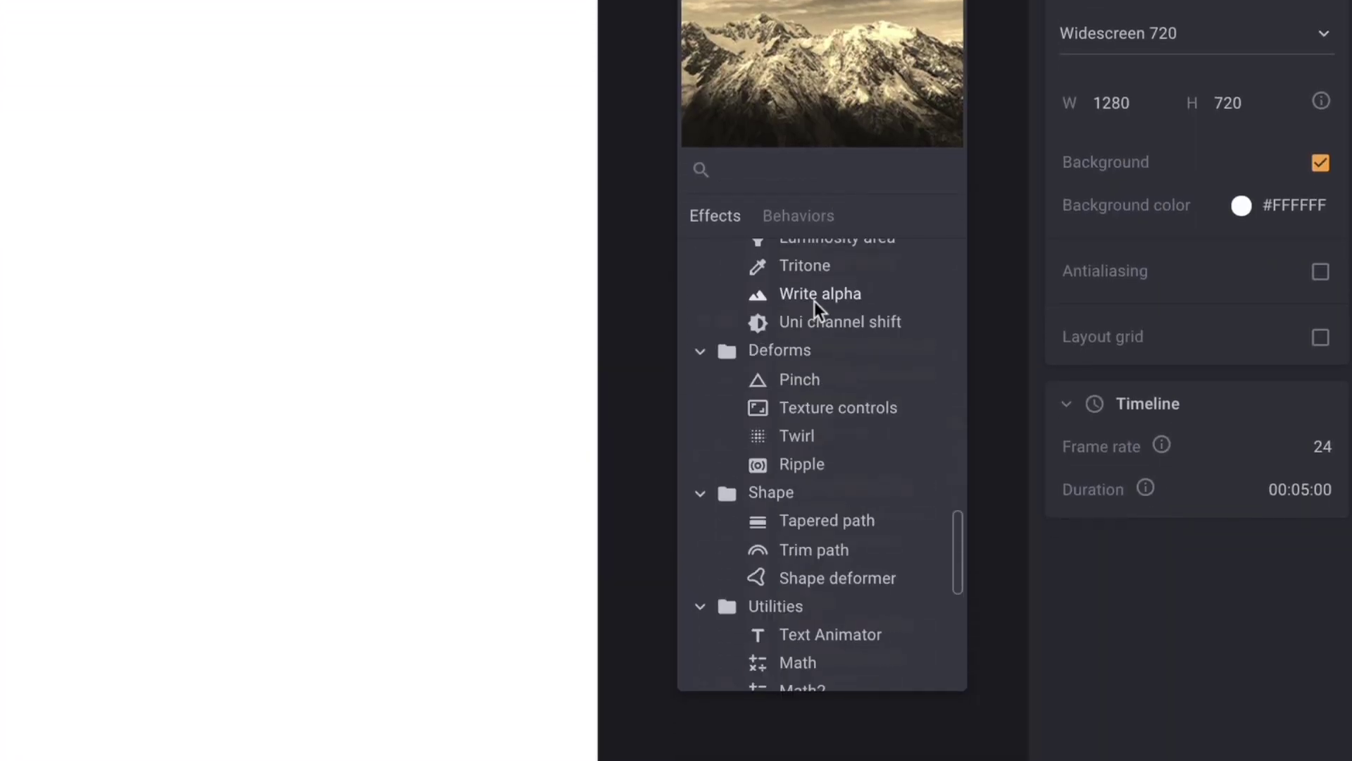
scroll(821, 293, "up", 15)
left_click(1212, 634)
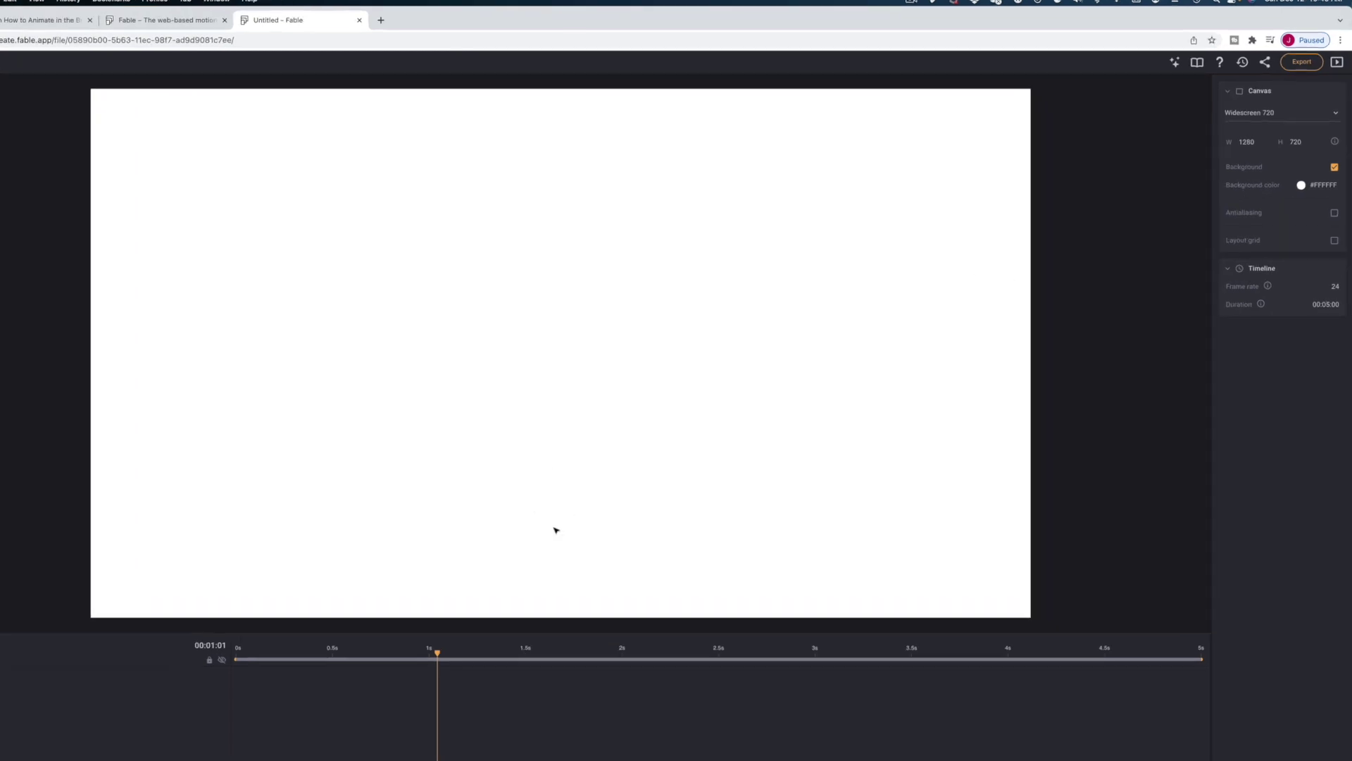
Step: Switch the canvas background from solid white to a Linear purple-to-white gradient
left_click(1270, 238)
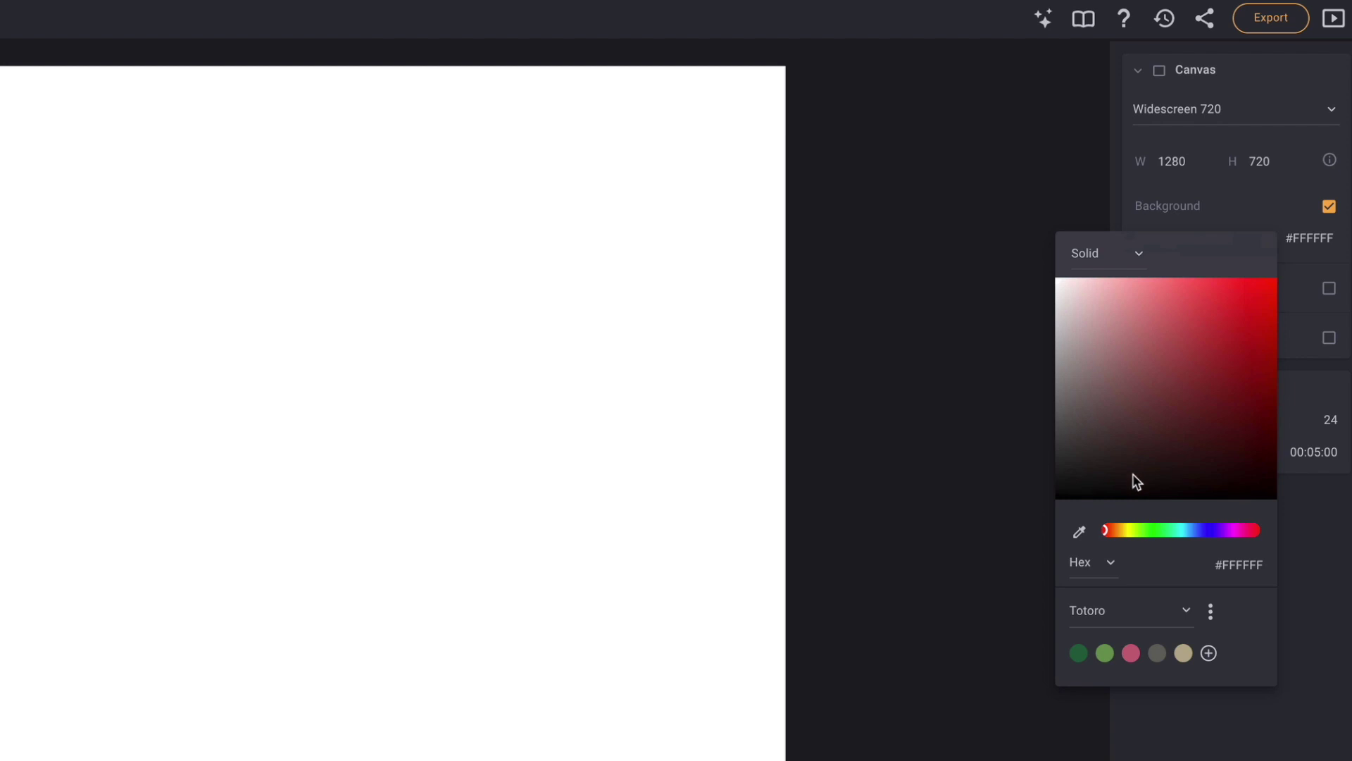
left_click(1186, 610)
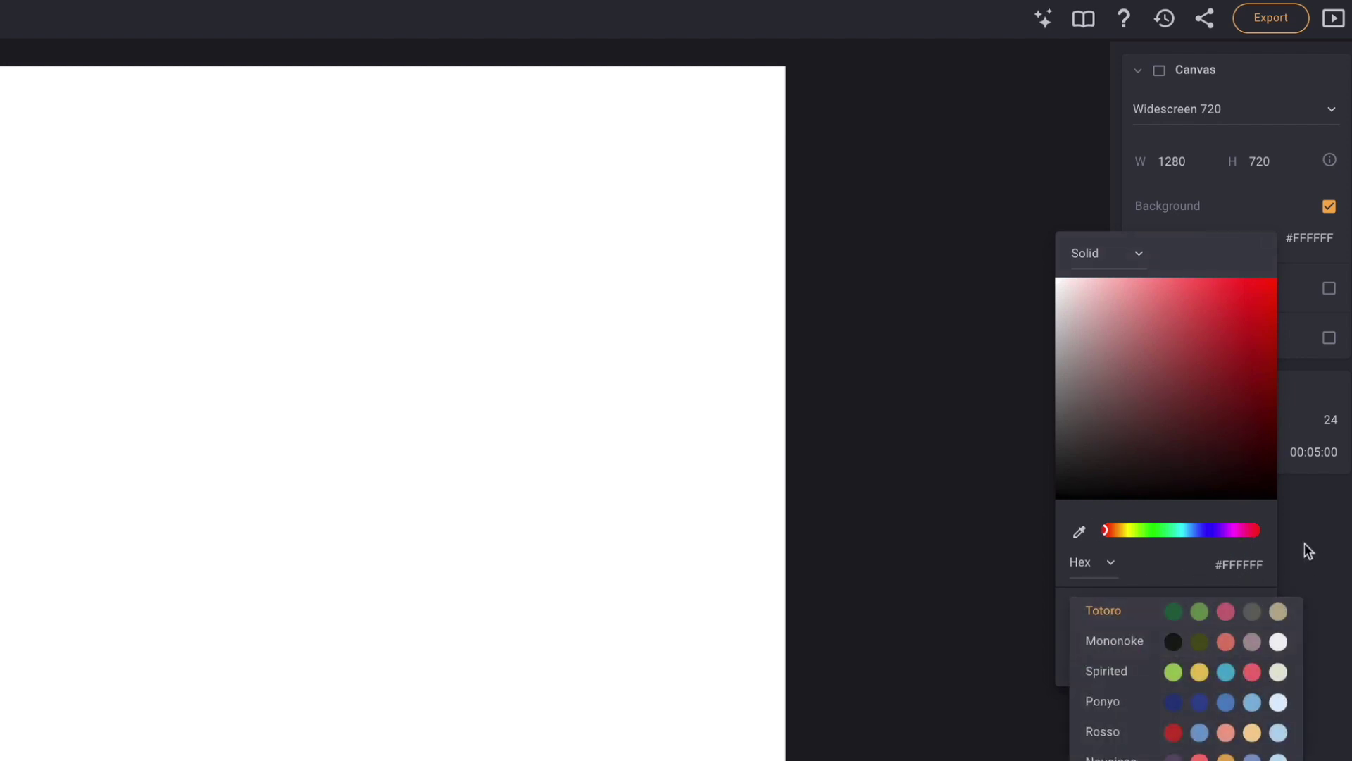
left_click(1146, 565)
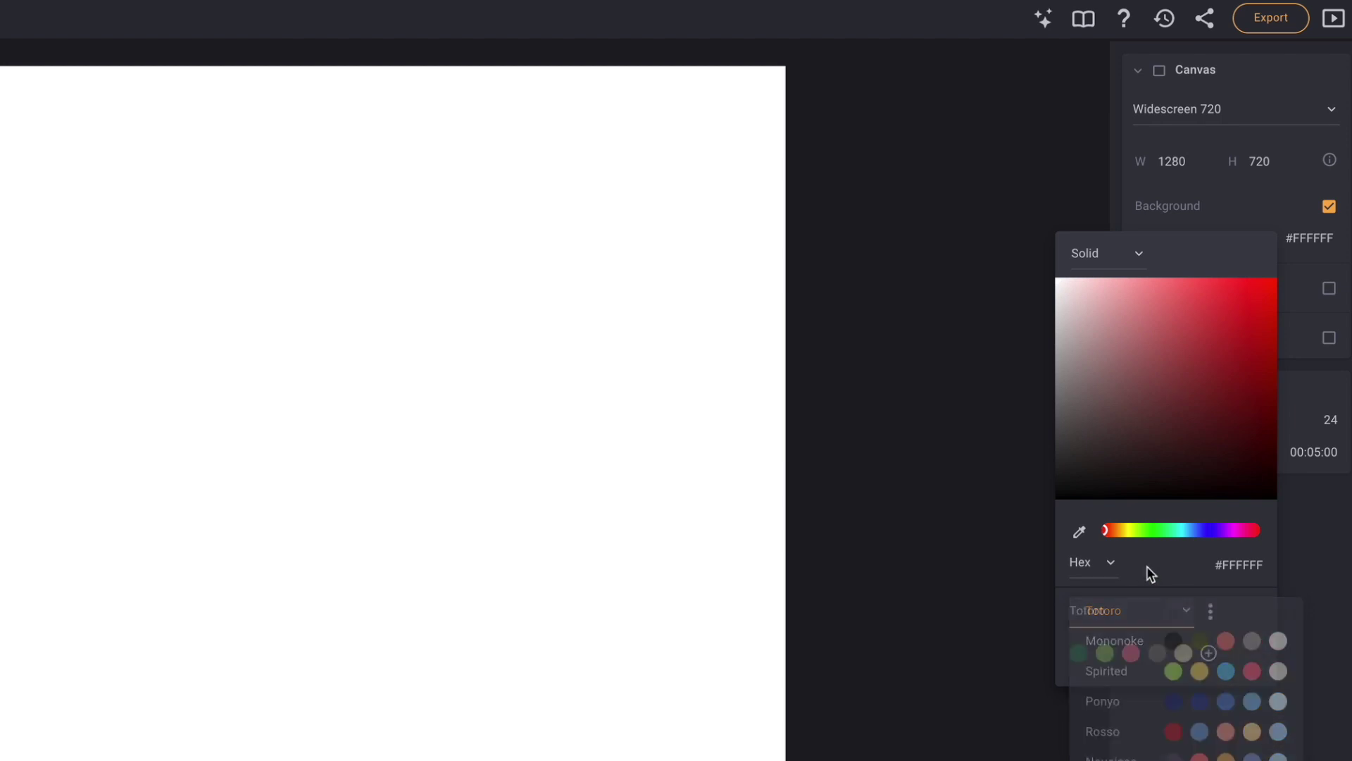
left_click(1141, 255)
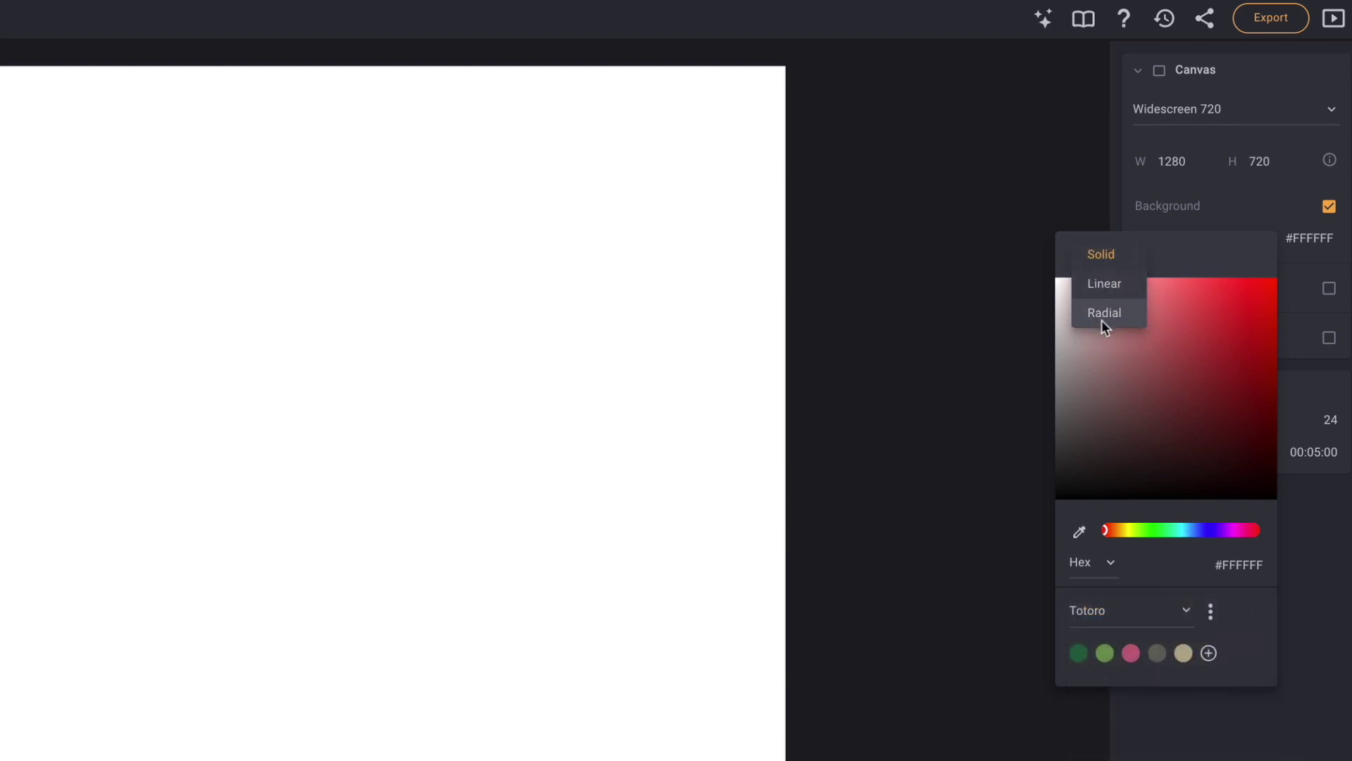
left_click(1101, 285)
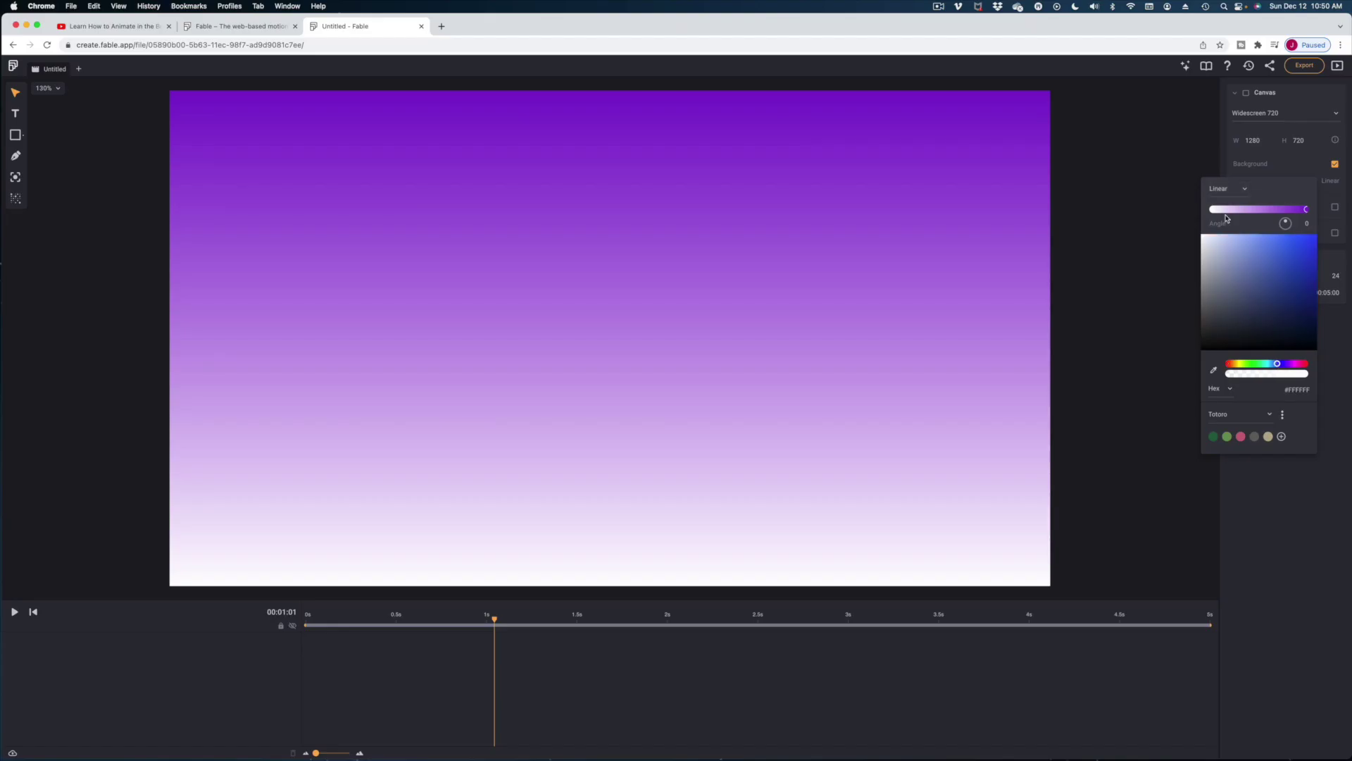
left_click_drag(1274, 293, 1172, 293)
left_click(1167, 352)
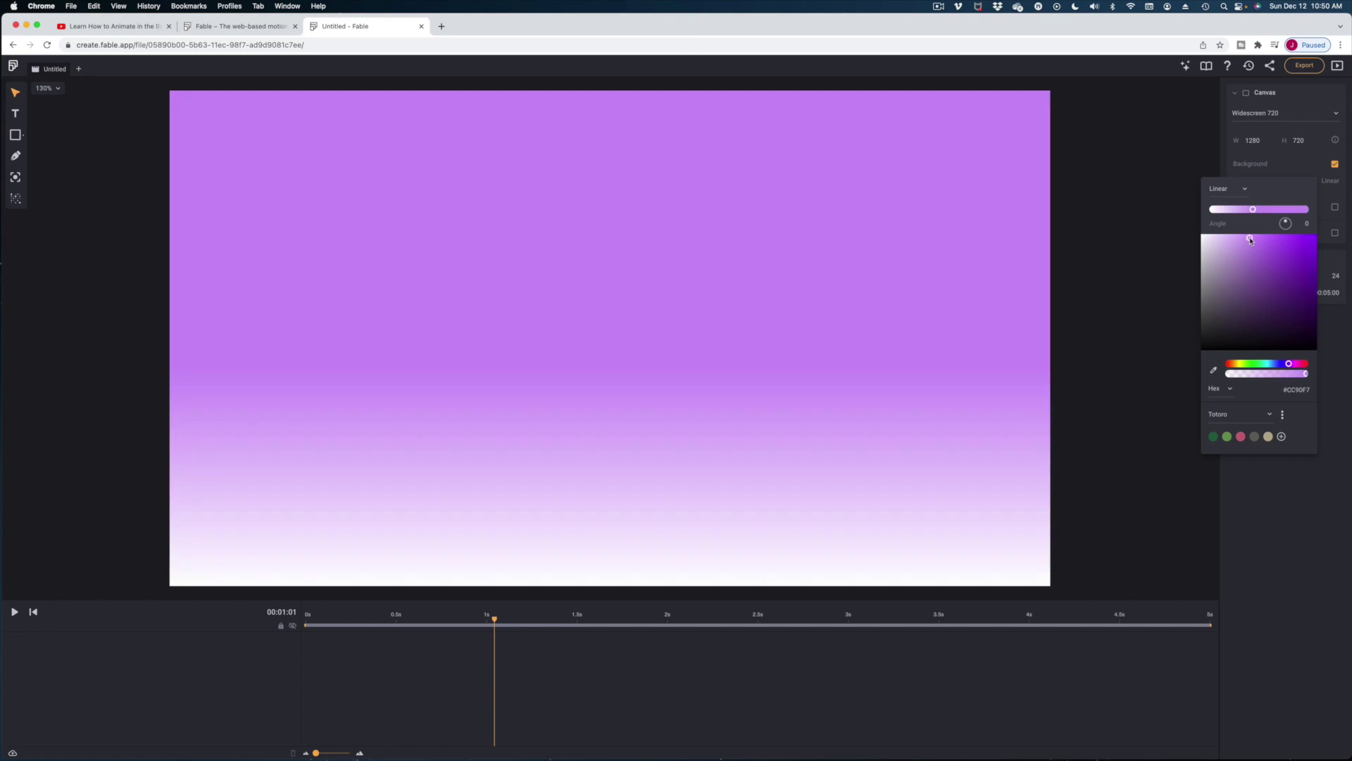
Step: Recolour the background gradient stops to orange #EA9863 at top and sky blue #8FD8F6 at bottom
left_click_drag(1248, 364, 1302, 365)
left_click_drag(1253, 211, 1212, 209)
left_click(1272, 365)
left_click(1299, 210)
left_click(1239, 364)
left_click(1264, 246)
left_click(1230, 363)
left_click(1268, 243)
left_click(1278, 168)
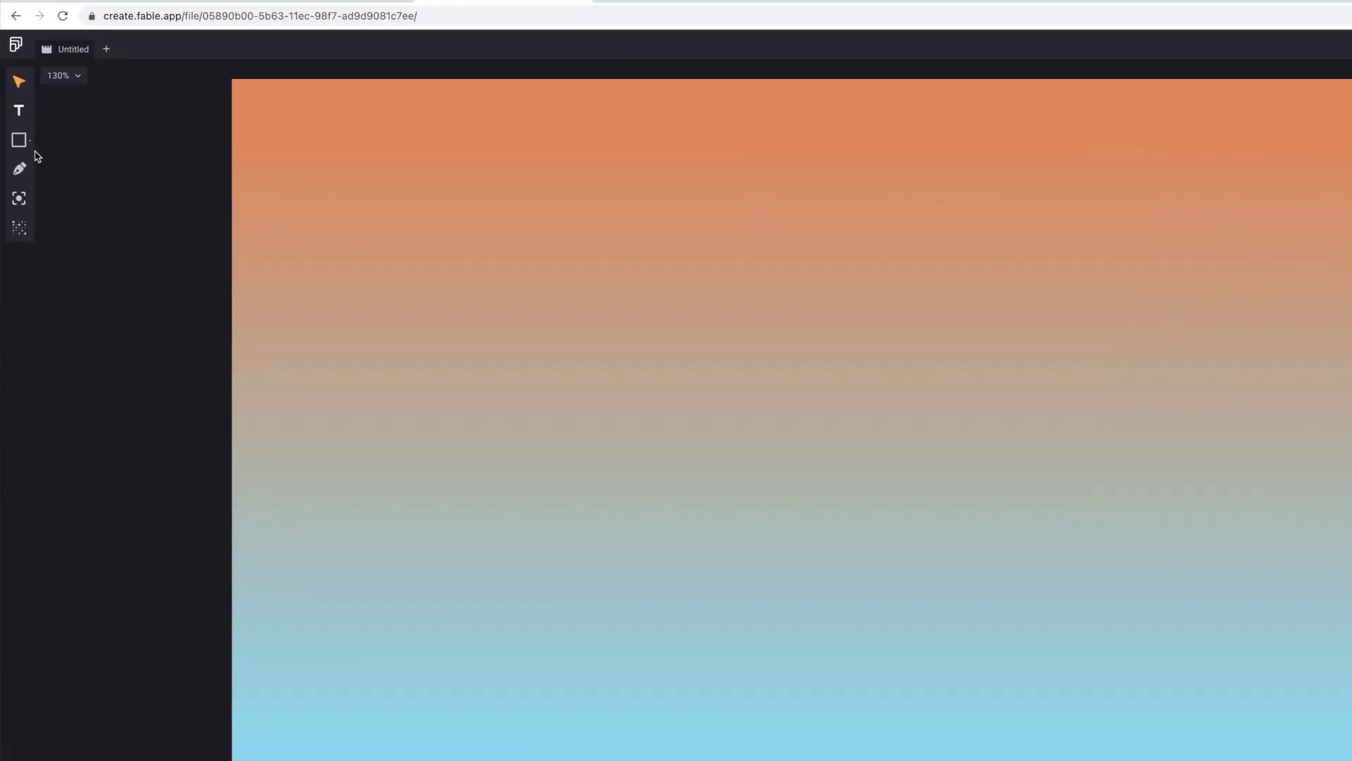
mouse_move(18, 138)
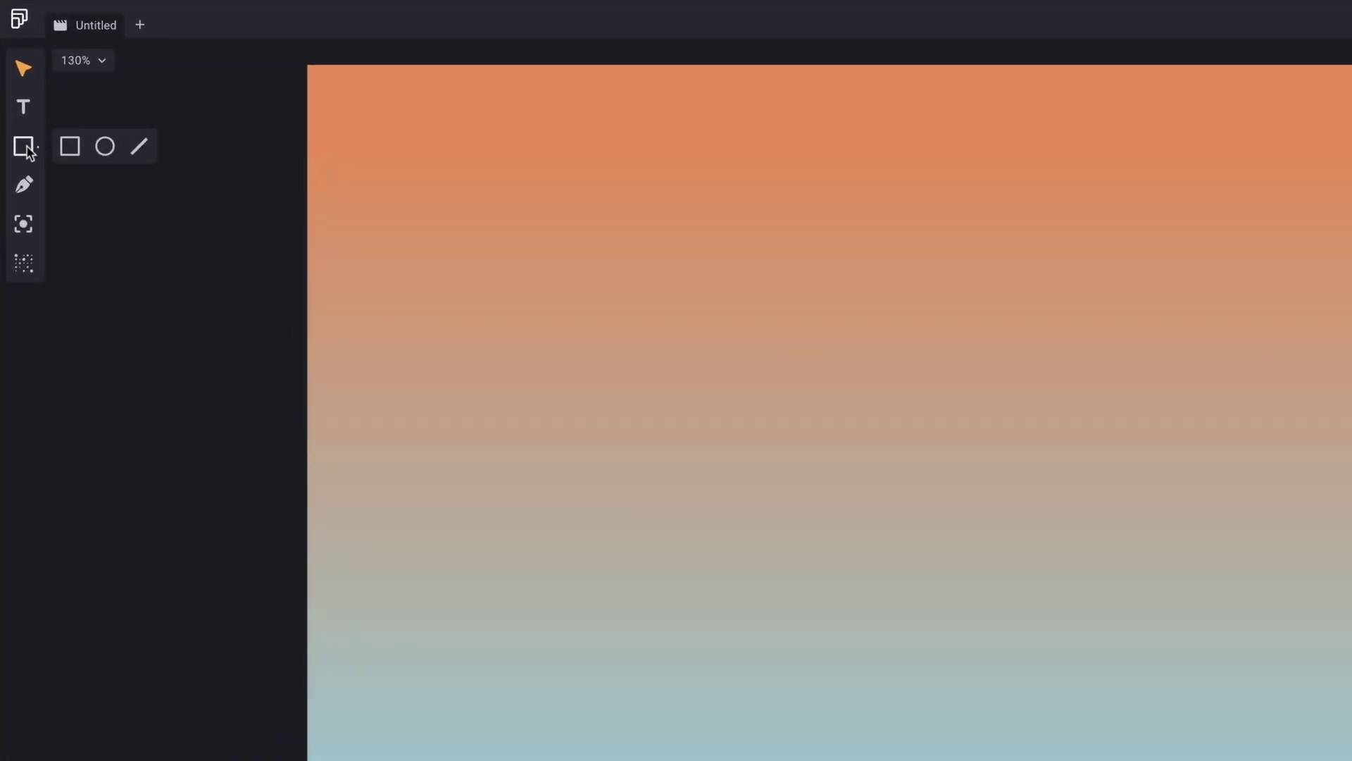
Step: Draw a 309×309 circle with no fill and a grey 10.7-wide stroke
left_click(105, 148)
left_click_drag(523, 165, 682, 376)
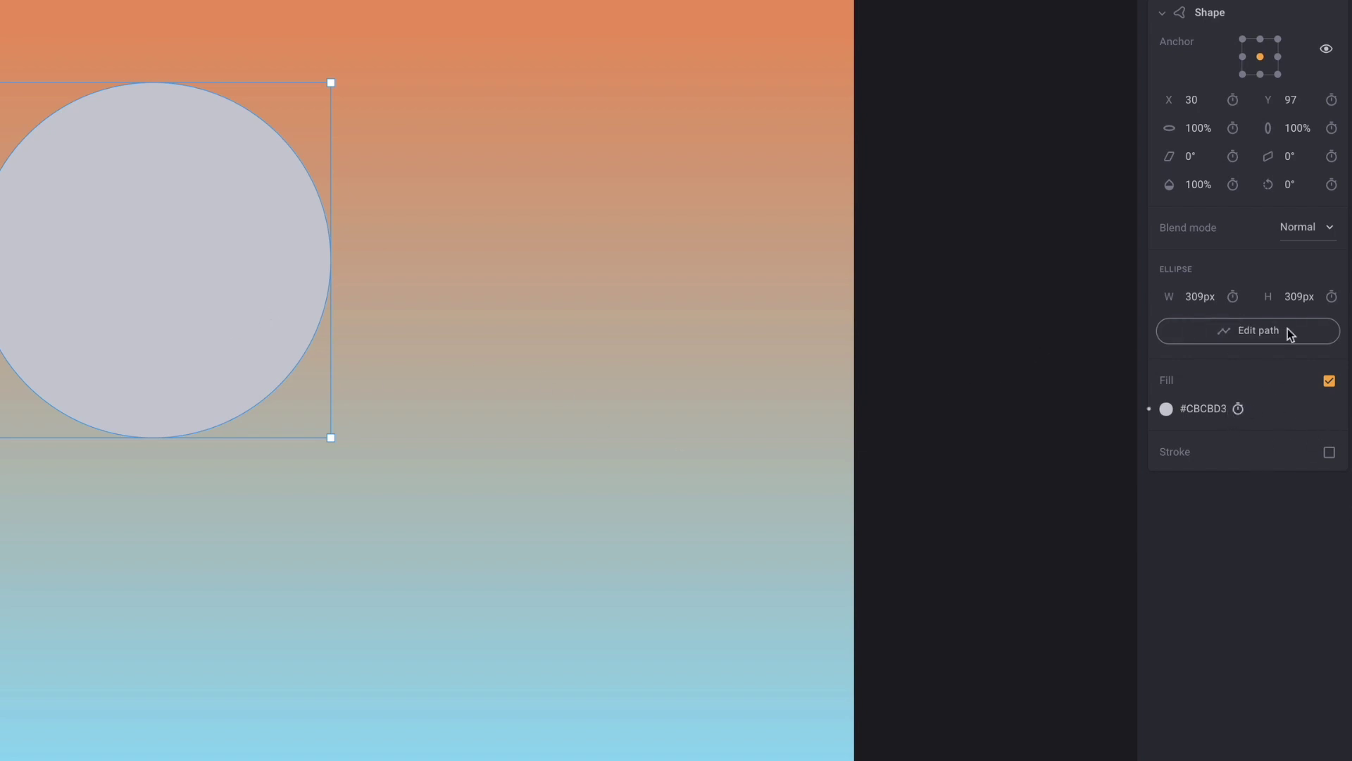
left_click(1329, 455)
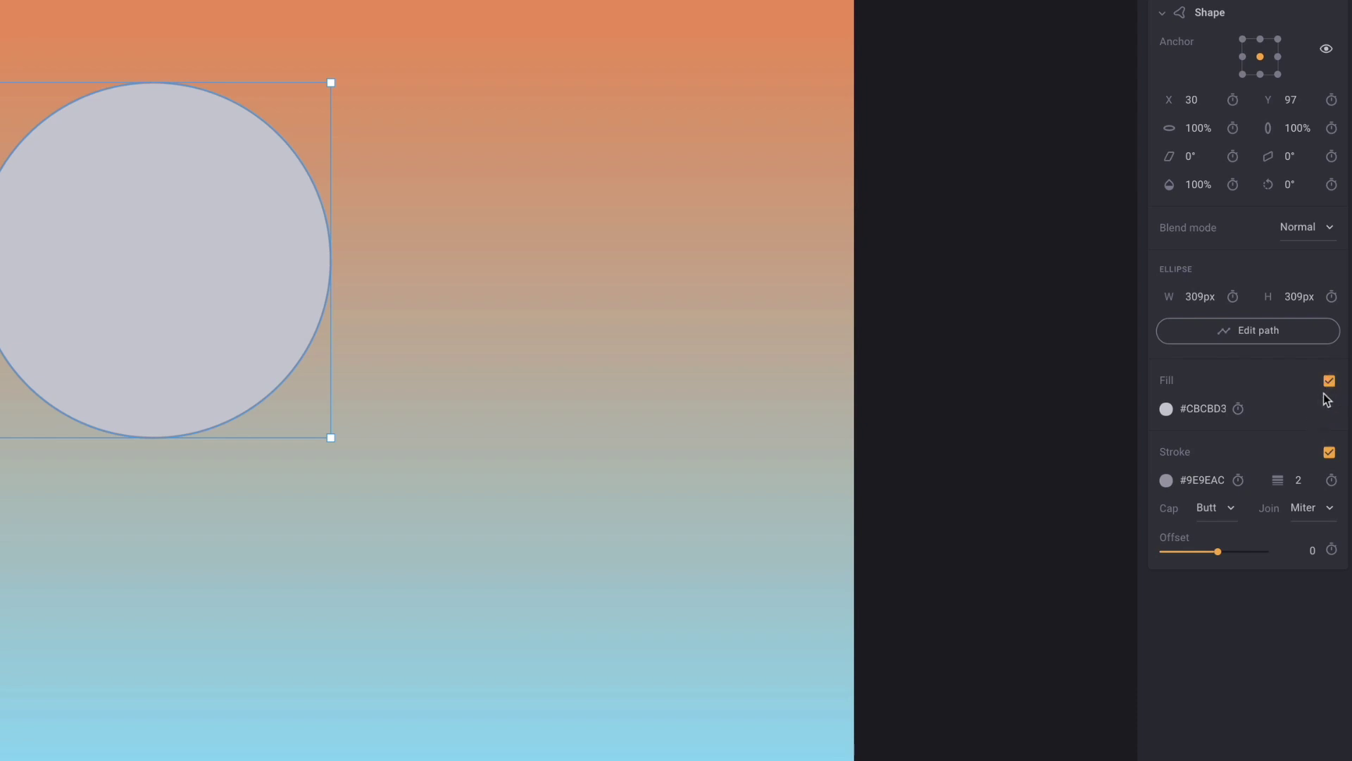
left_click(1328, 380)
mouse_move(1276, 452)
left_mouse_down()
mouse_move(1350, 431)
mouse_move(1300, 454)
left_mouse_up()
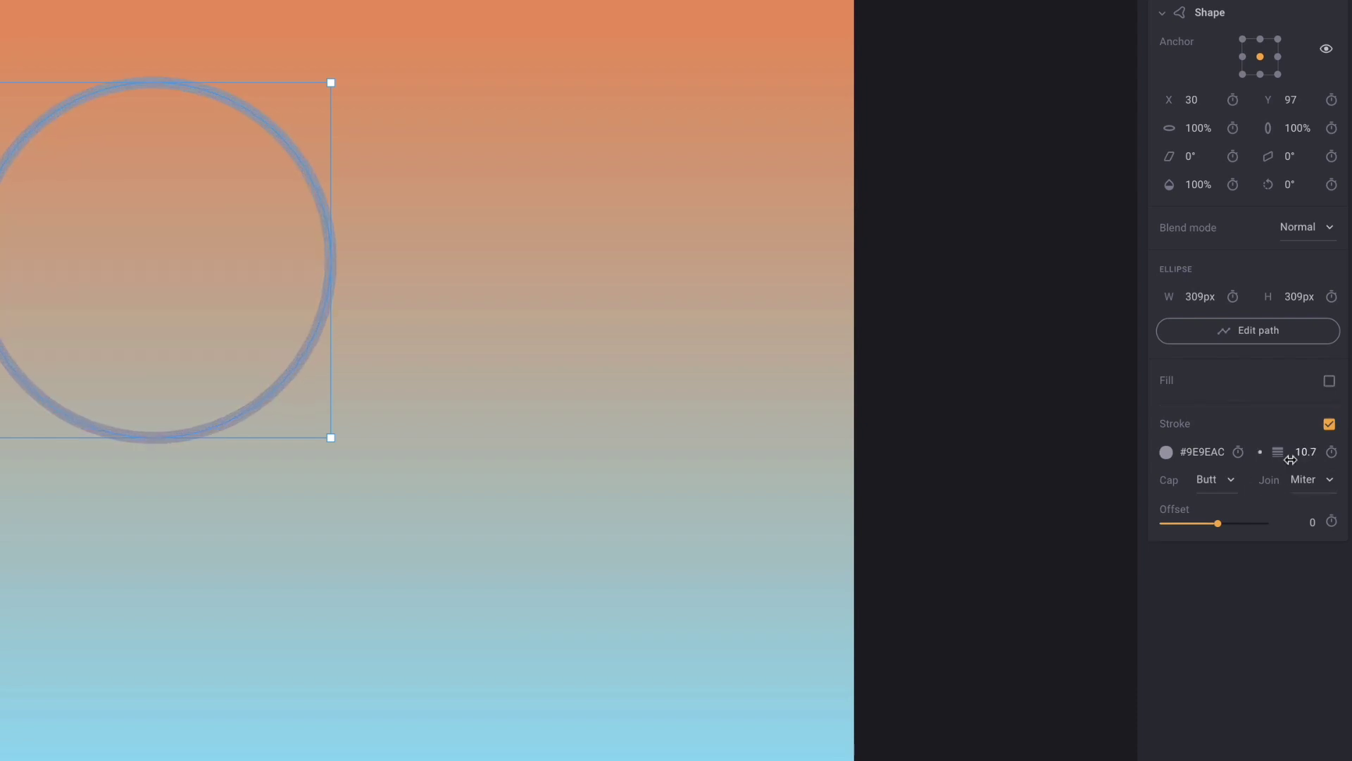
left_click(1167, 452)
left_click(1032, 460)
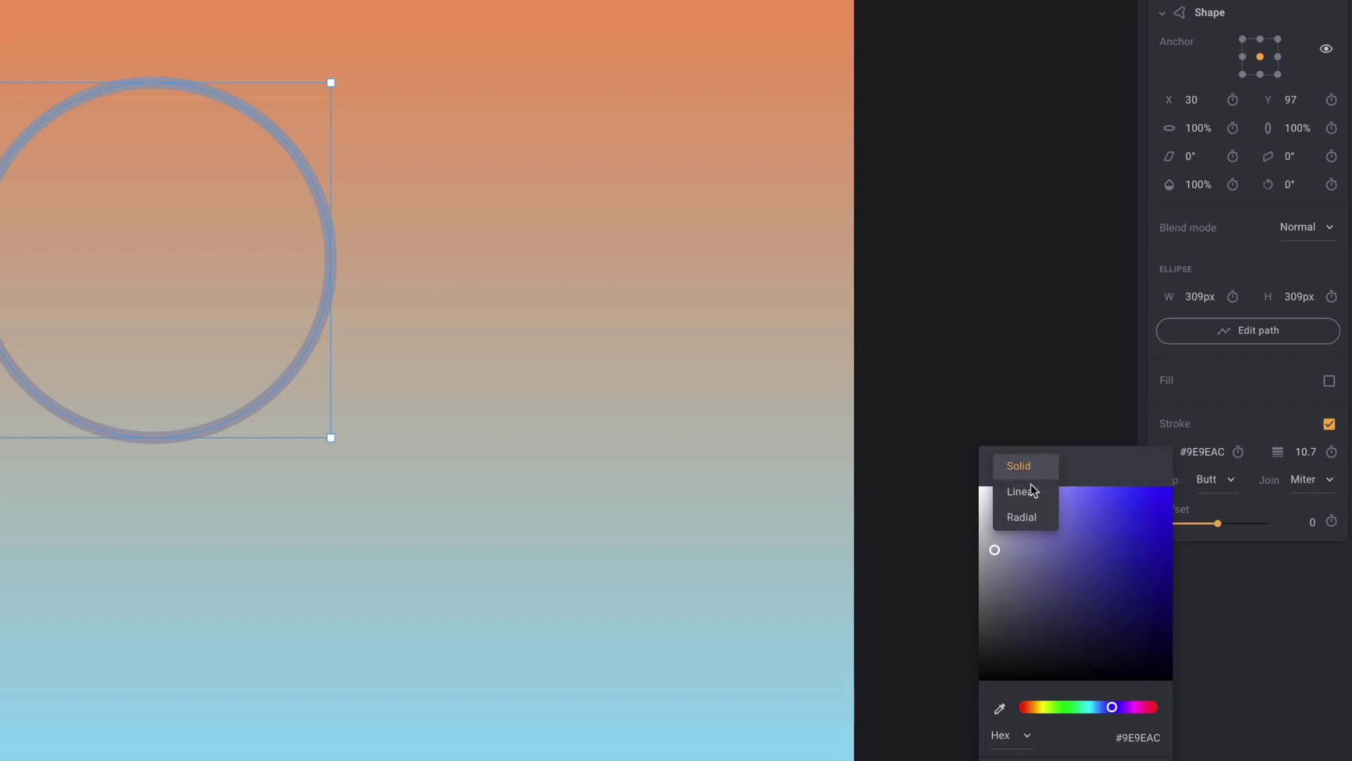
Step: Make the circle's stroke a Linear gradient from green at top to blue at bottom, then preview
left_click(1032, 489)
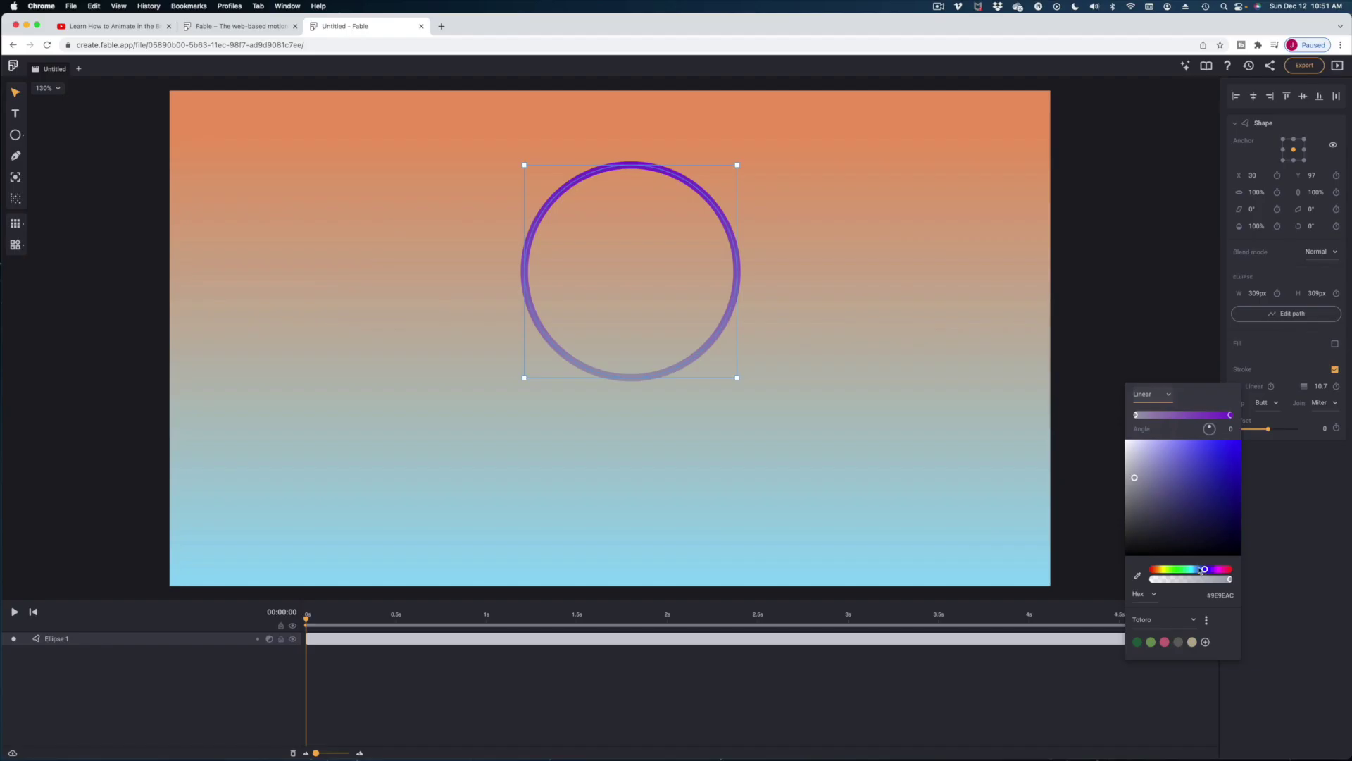
left_click(1215, 487)
left_click(1228, 415)
left_click_drag(1203, 576, 1178, 571)
left_click(1136, 414)
left_click(1153, 345)
key("space")
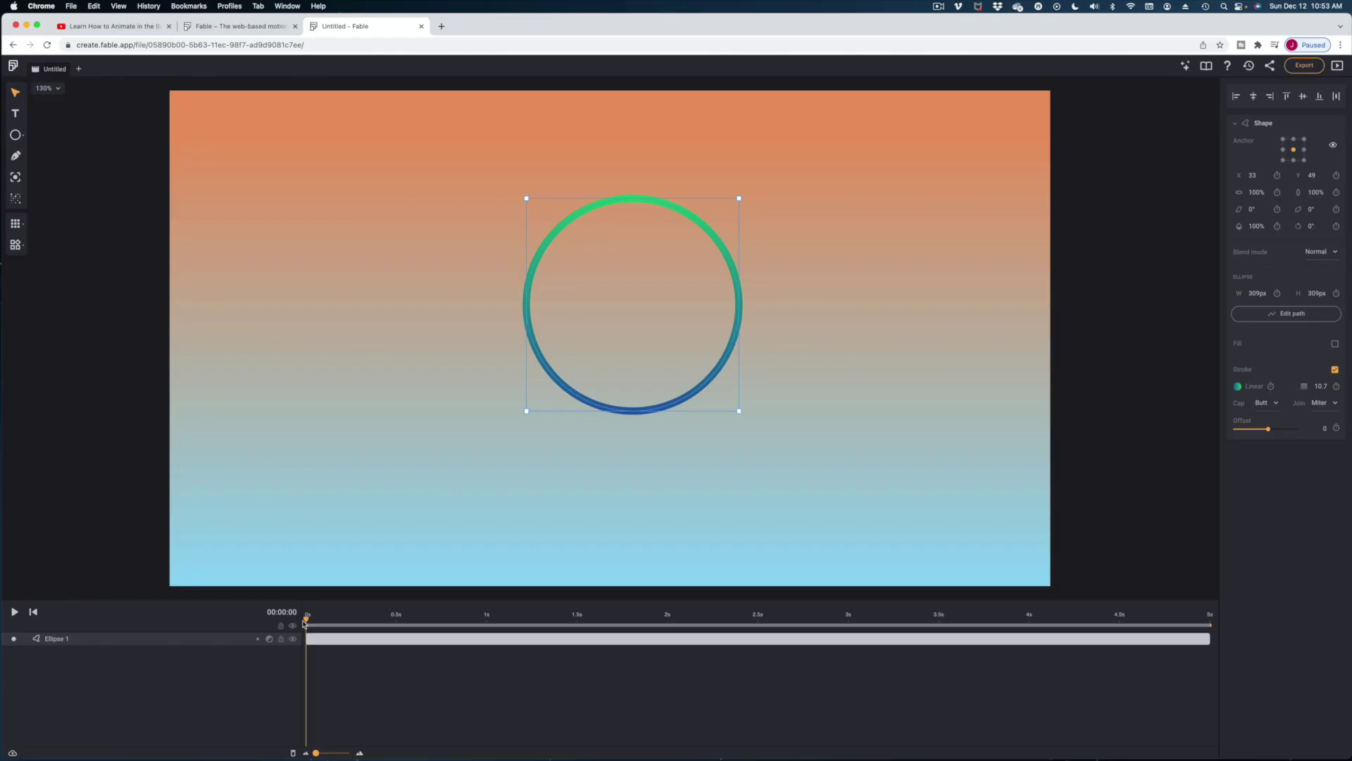
Step: Add a 309px width keyframe at 0s and link the circle's height to its width
left_click_drag(307, 618, 307, 666)
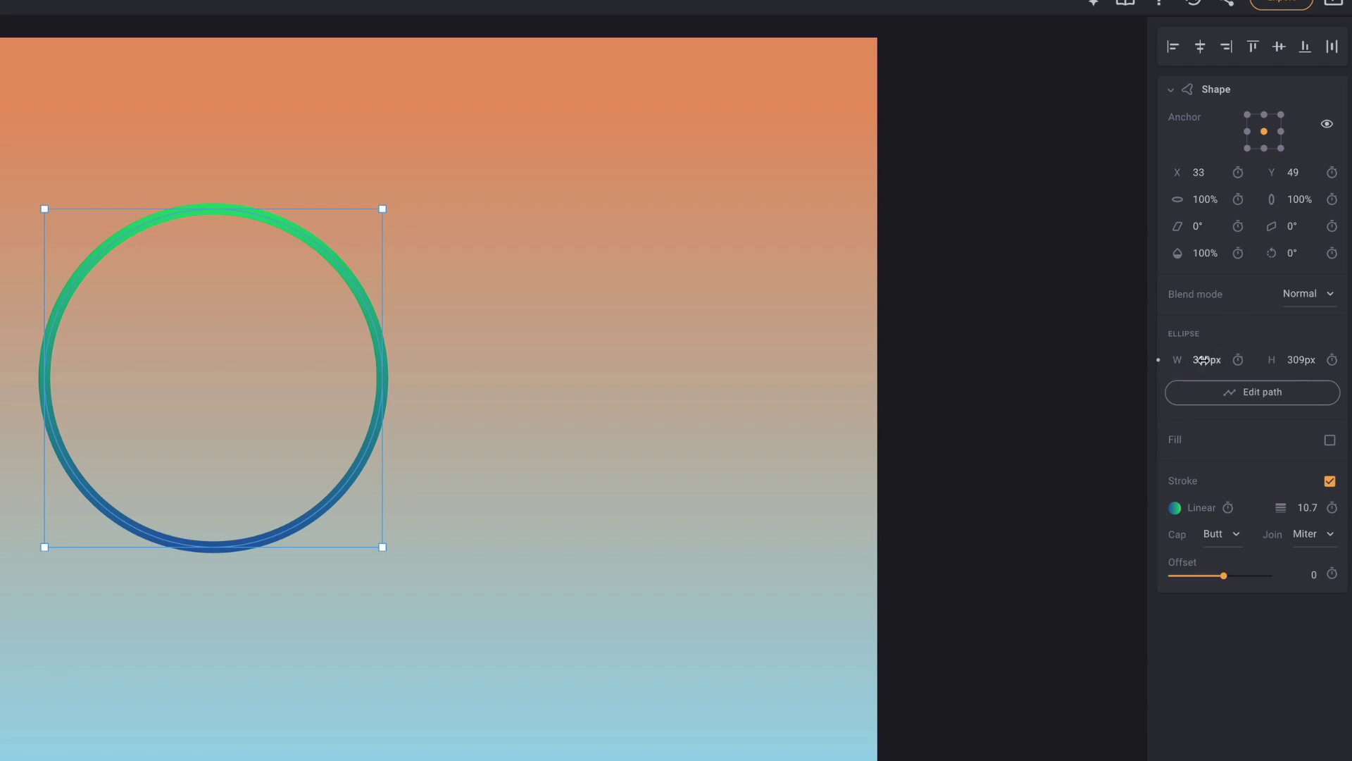
left_click(1238, 361)
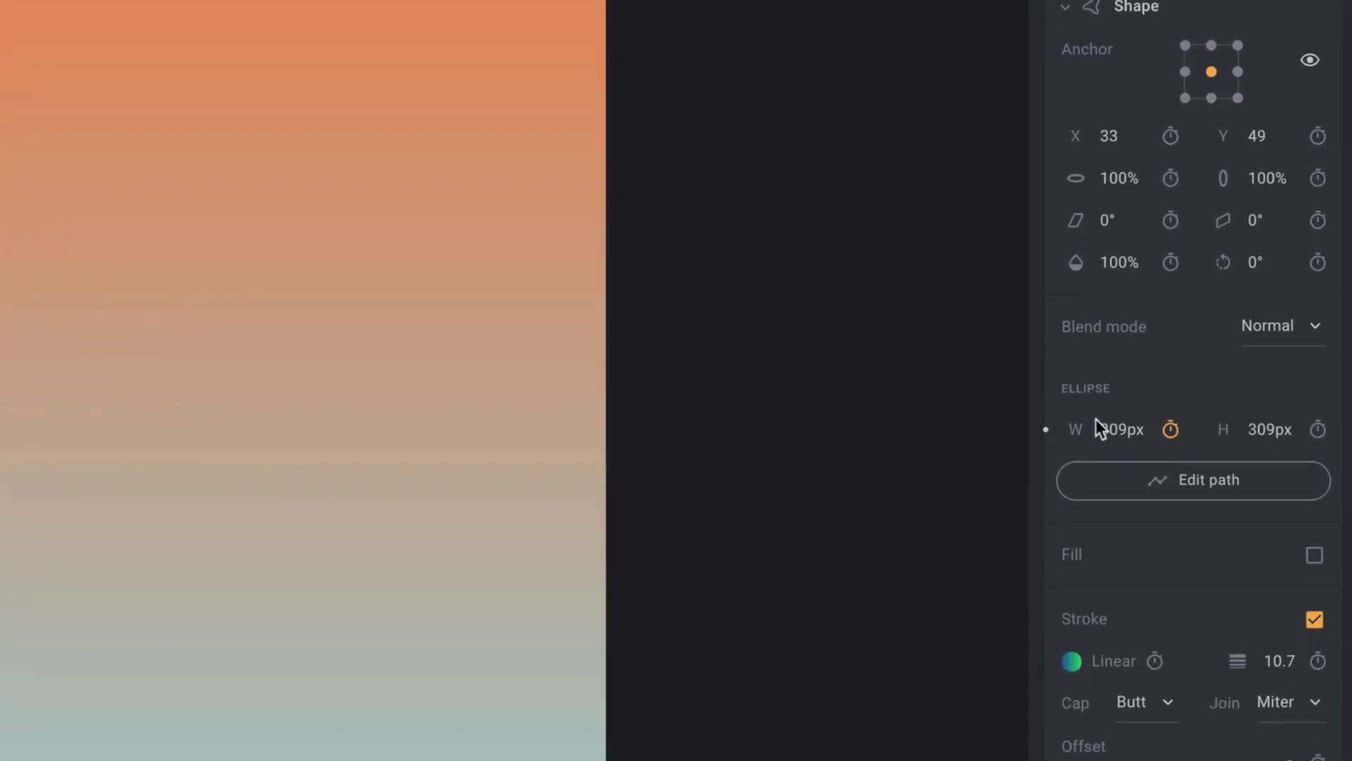
left_click_drag(1046, 429, 1228, 429)
mouse_move(1190, 423)
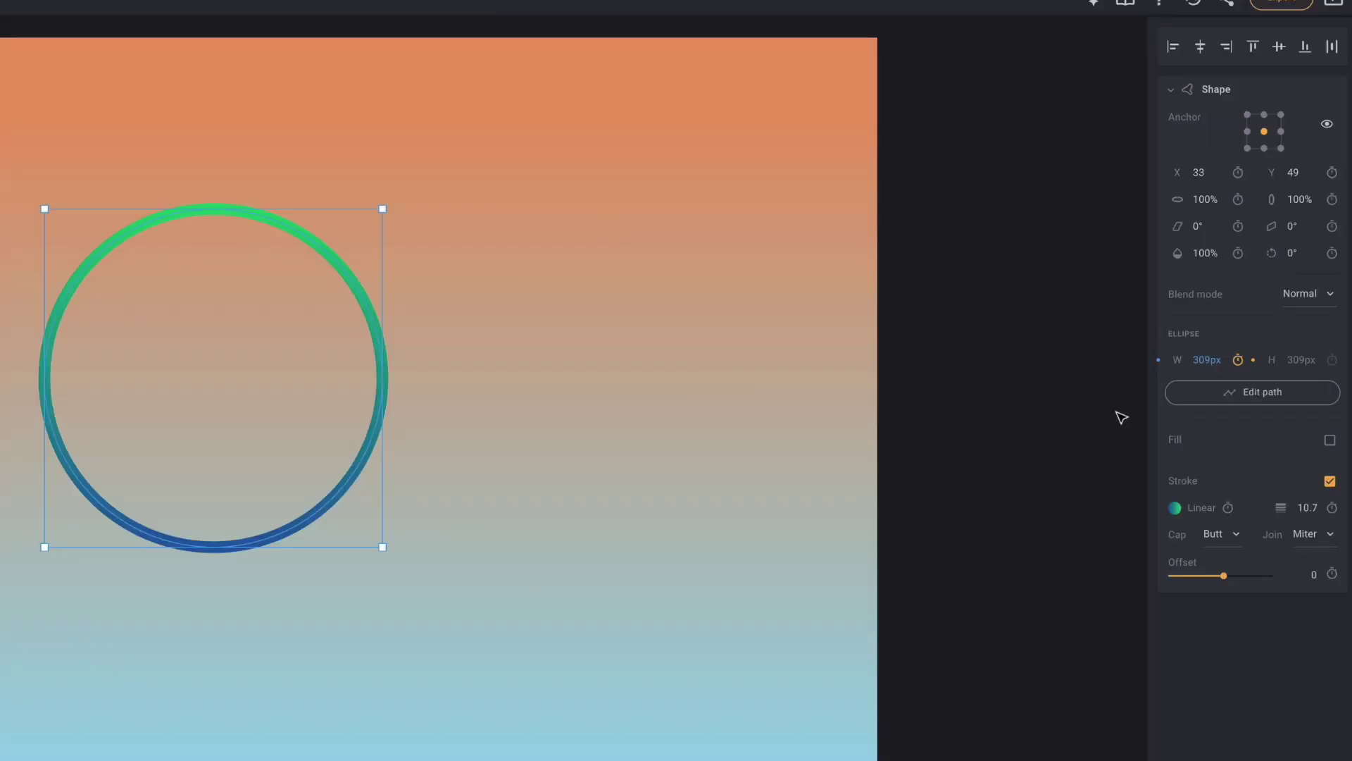
mouse_move(1131, 429)
left_click(1206, 360)
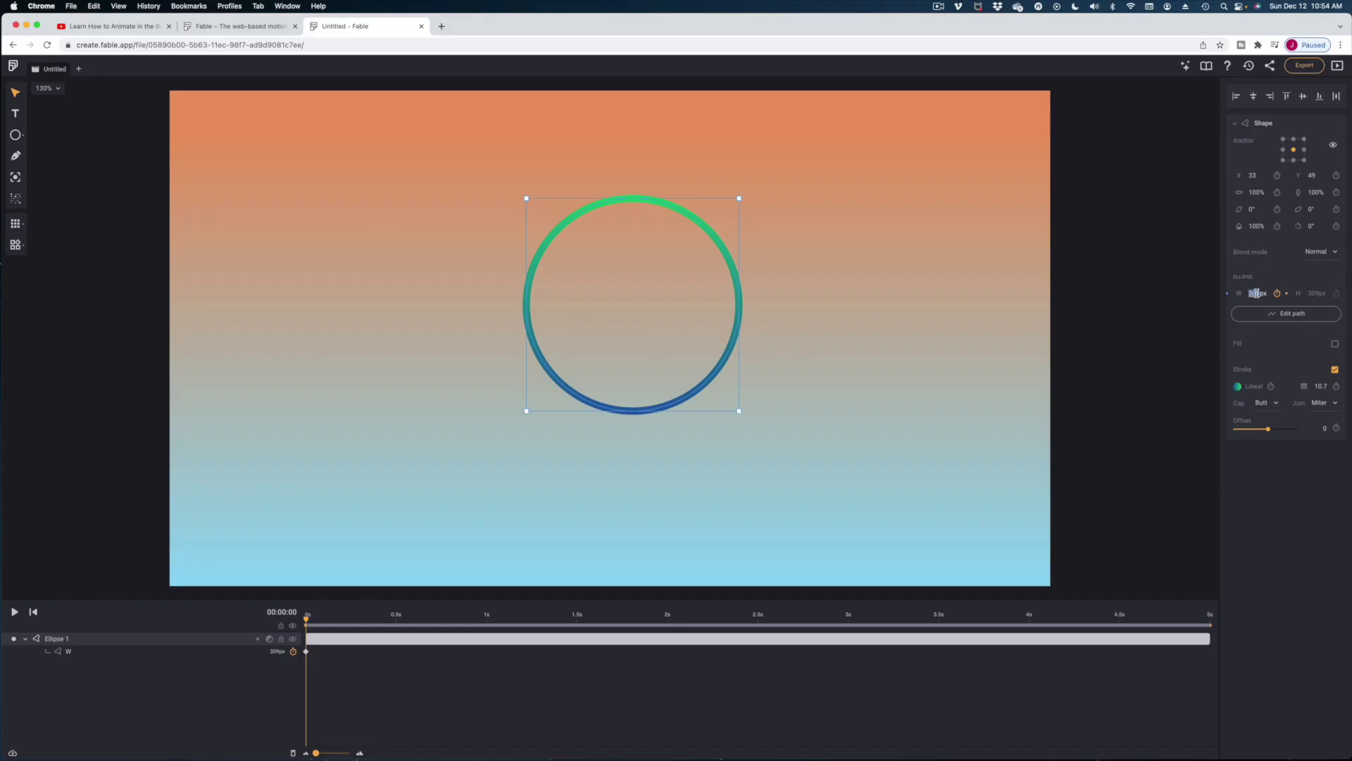
Step: Animate the circle's width from 1px at 0s to 384px at the 2-second mark
type("1")
key("Return")
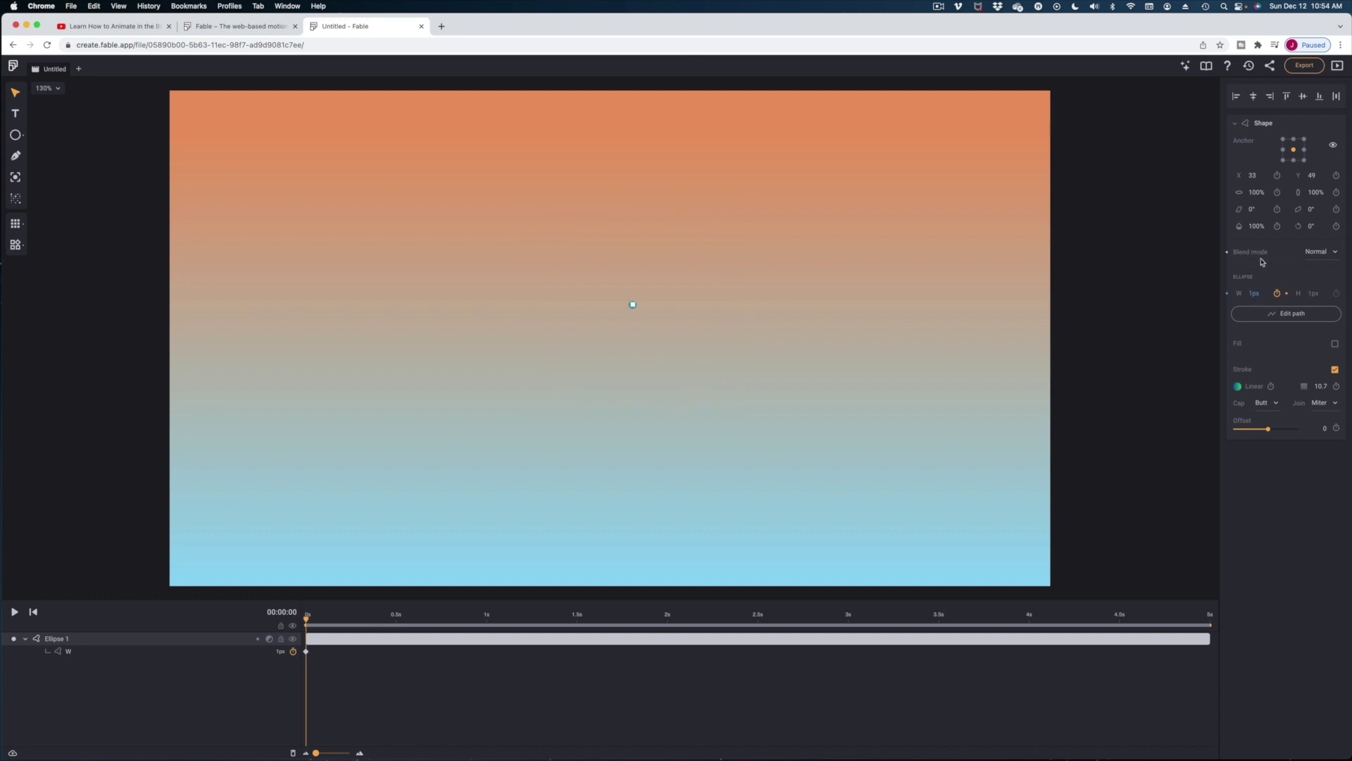
left_click_drag(306, 622, 675, 648)
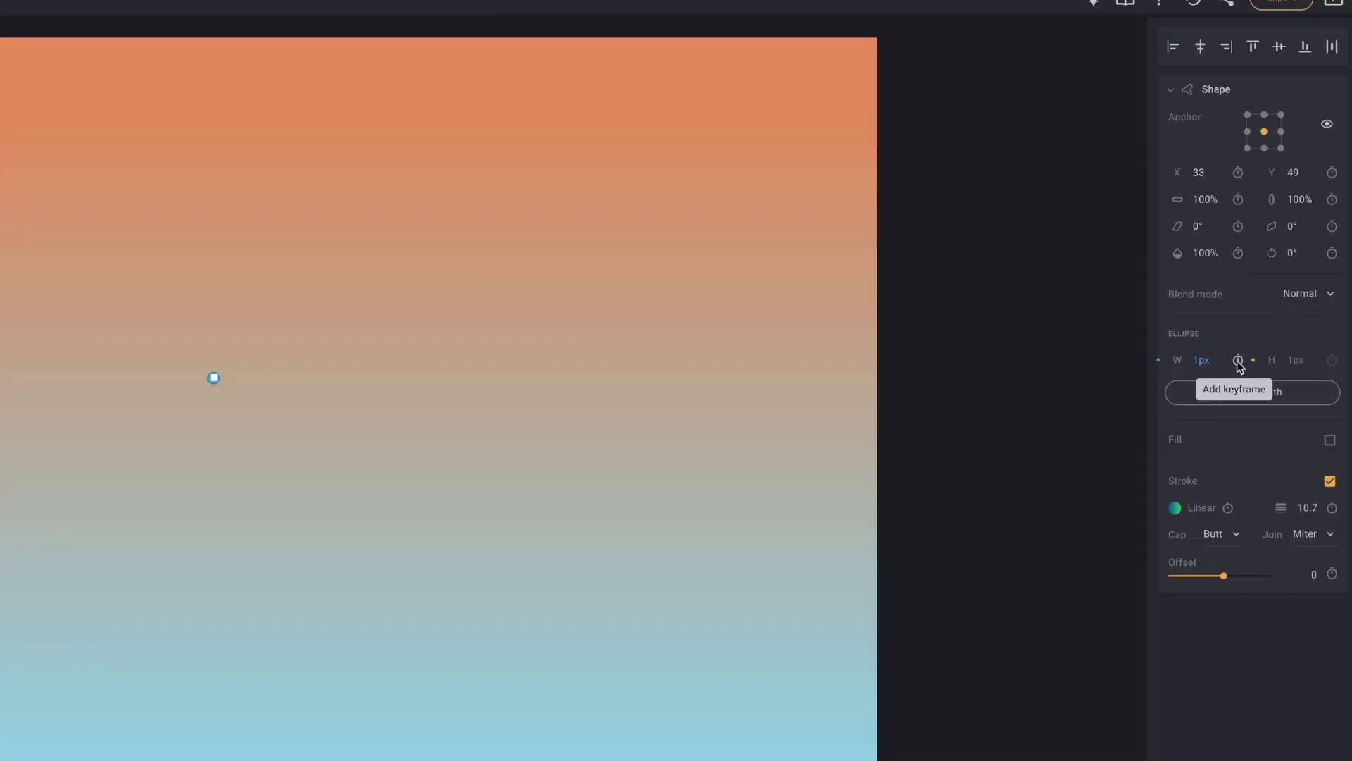
left_click(1277, 296)
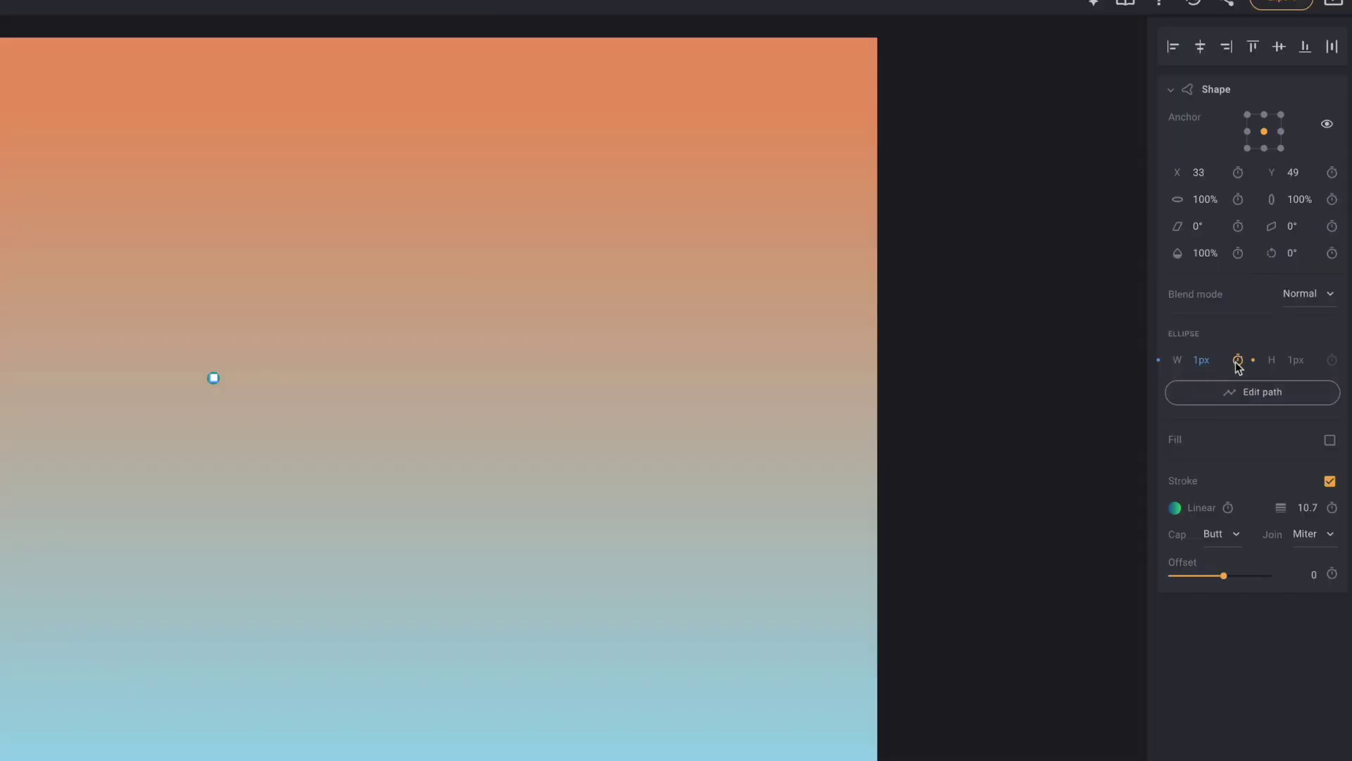
left_click_drag(1203, 361, 1351, 313)
type("384")
key("Return")
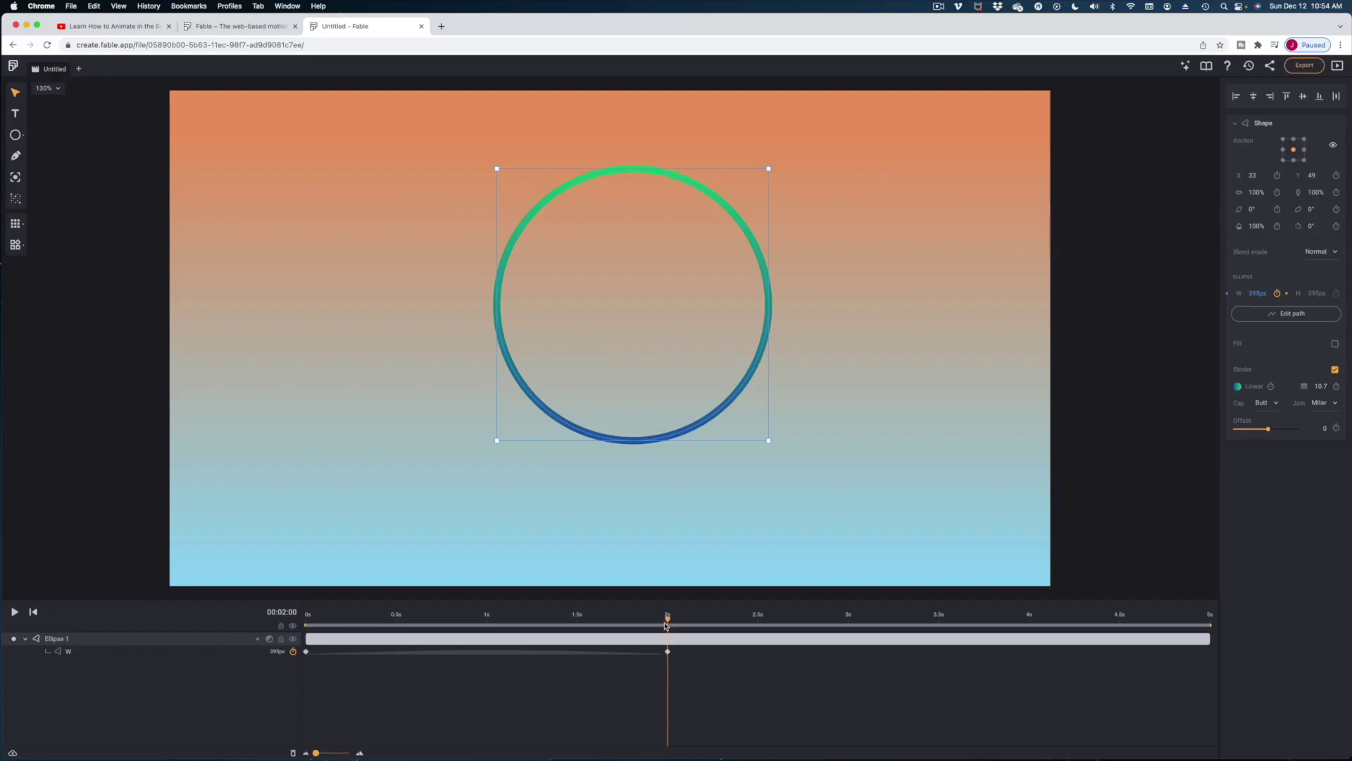
left_click_drag(668, 618, 663, 620)
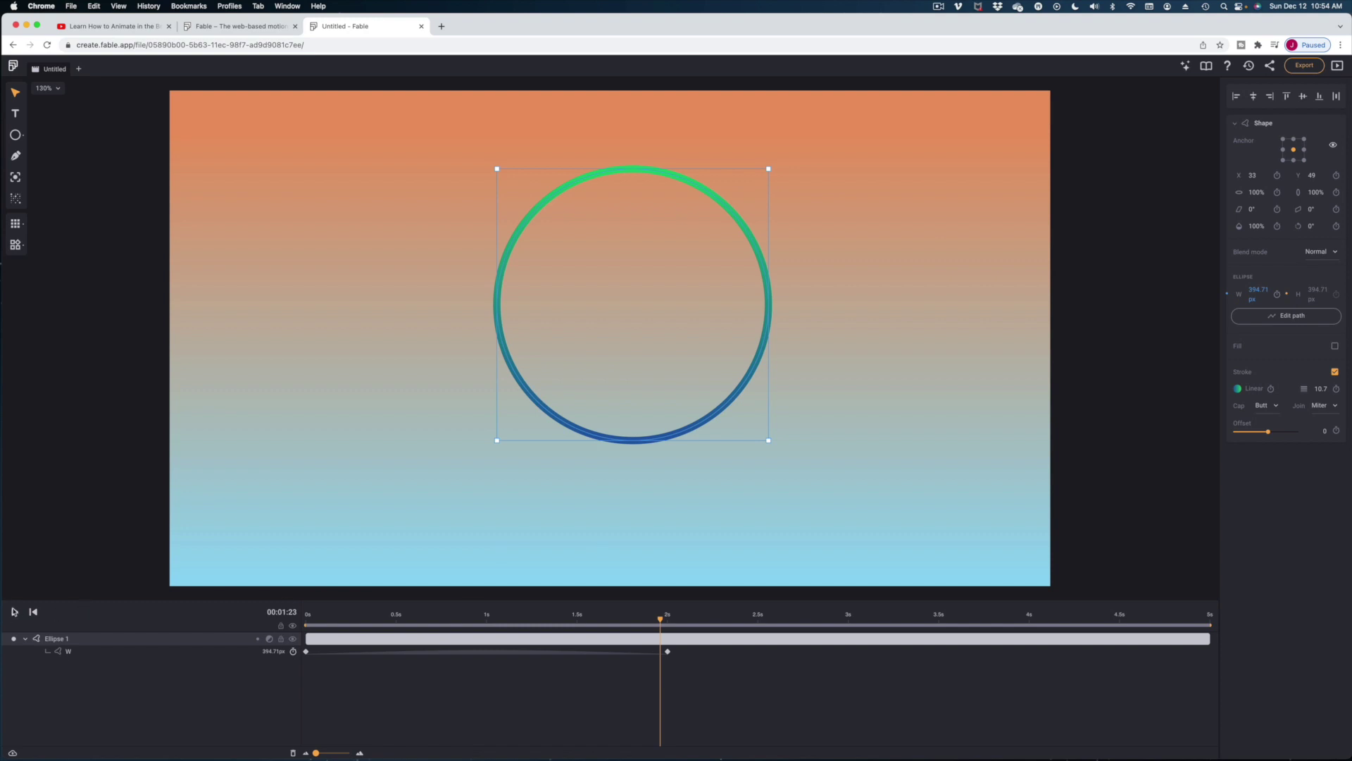
Step: Play back the ring growing from a dot to full size, then park the playhead near 1.5s
left_click_drag(657, 618, 125, 636)
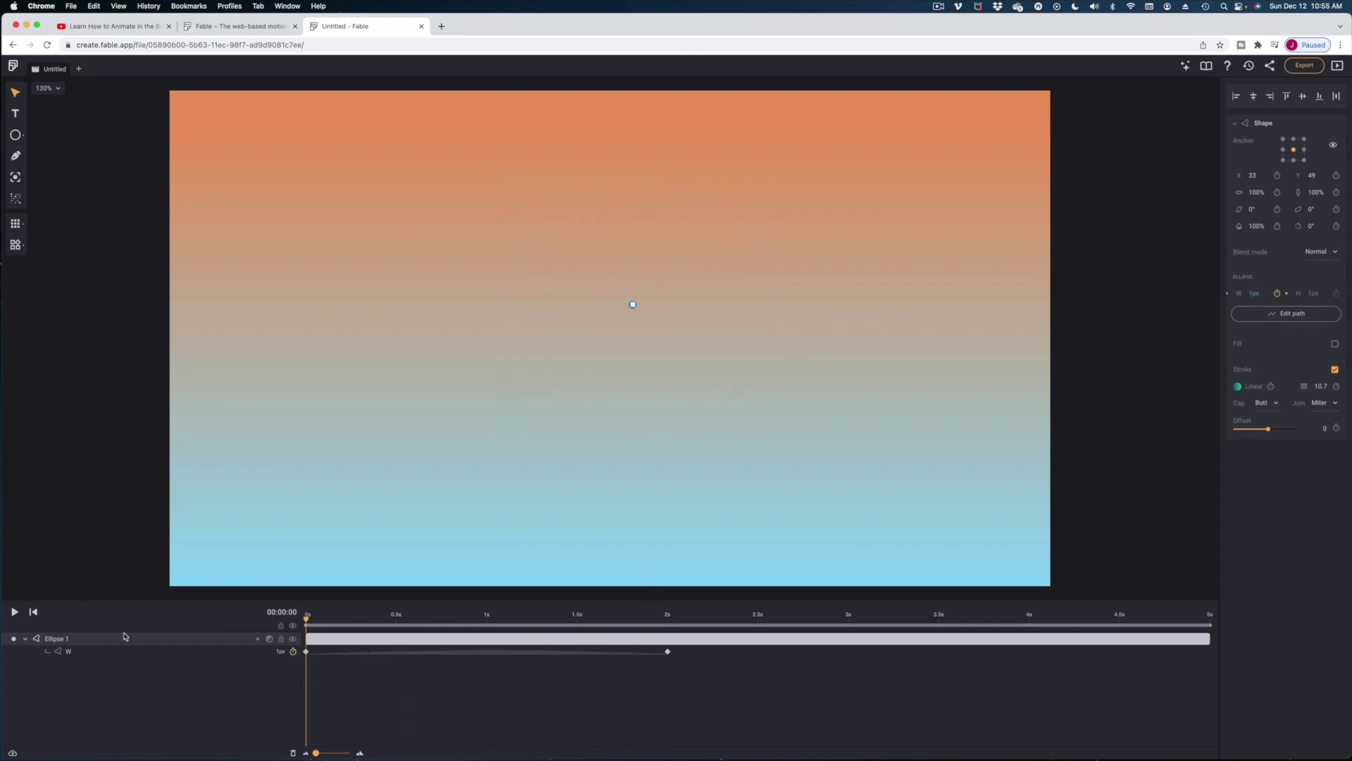
left_click(13, 612)
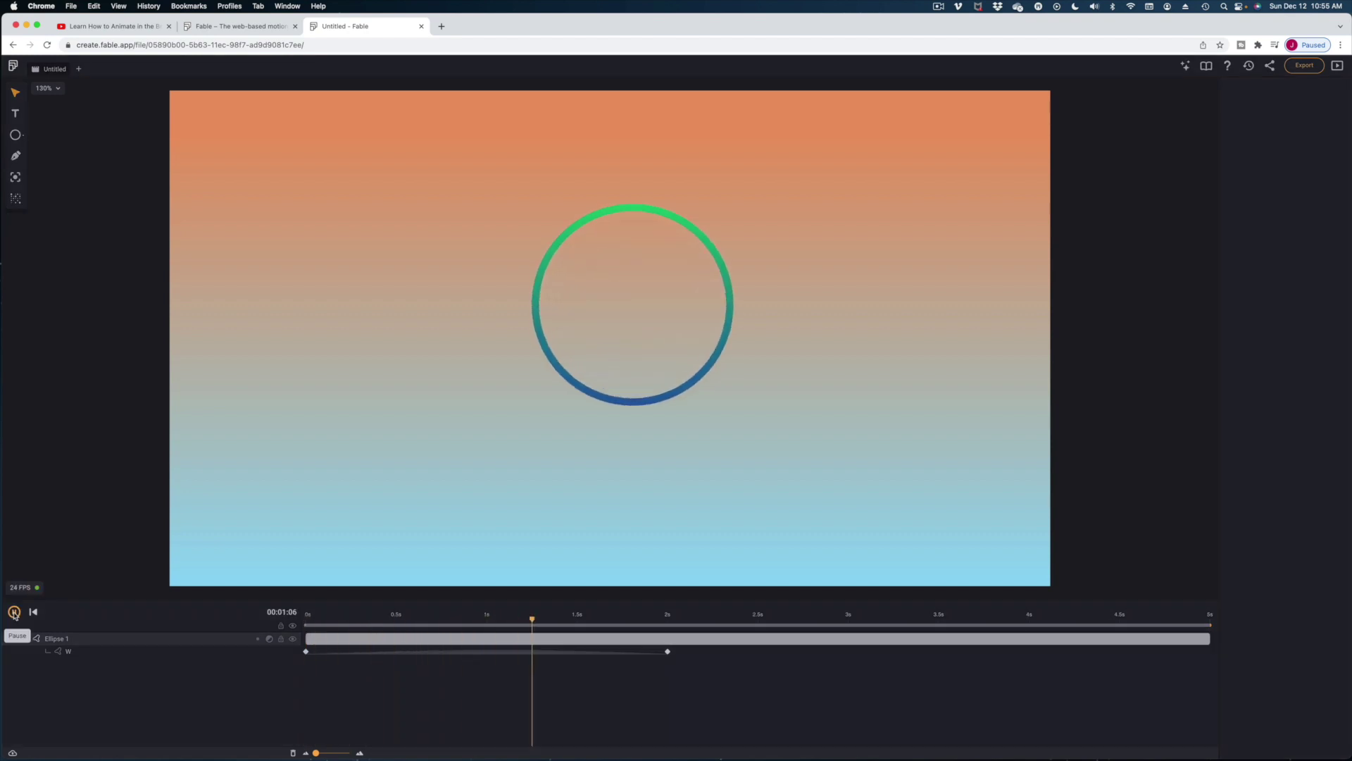
left_click(14, 612)
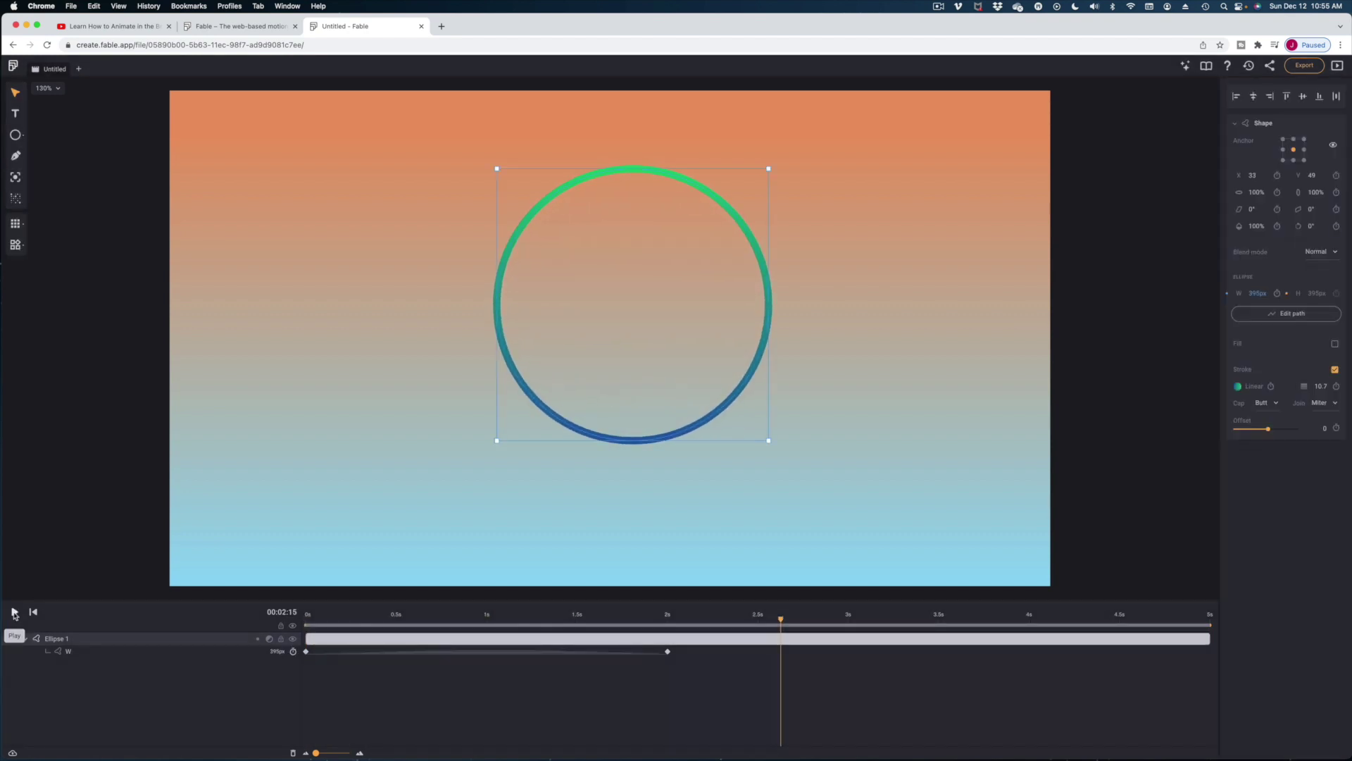
left_click_drag(619, 621, 224, 659)
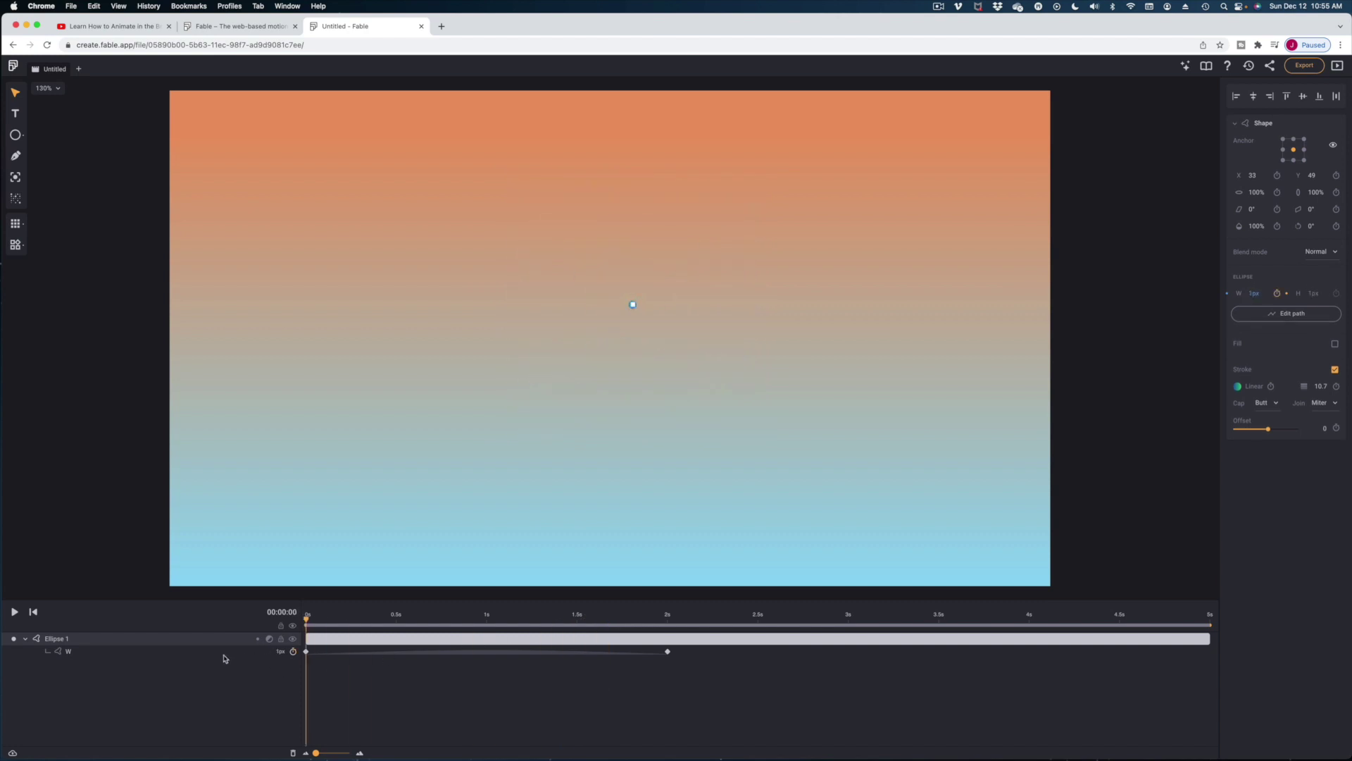
left_click(14, 611)
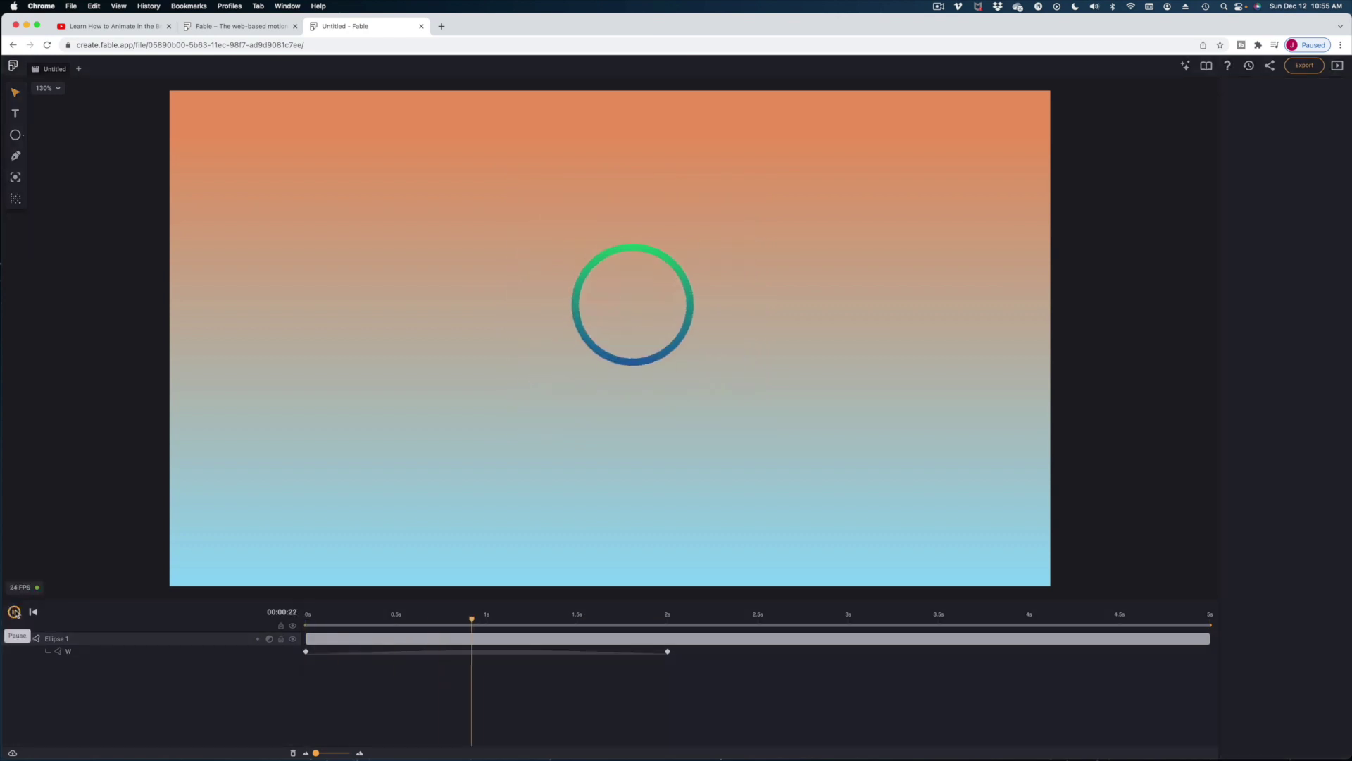
key("space")
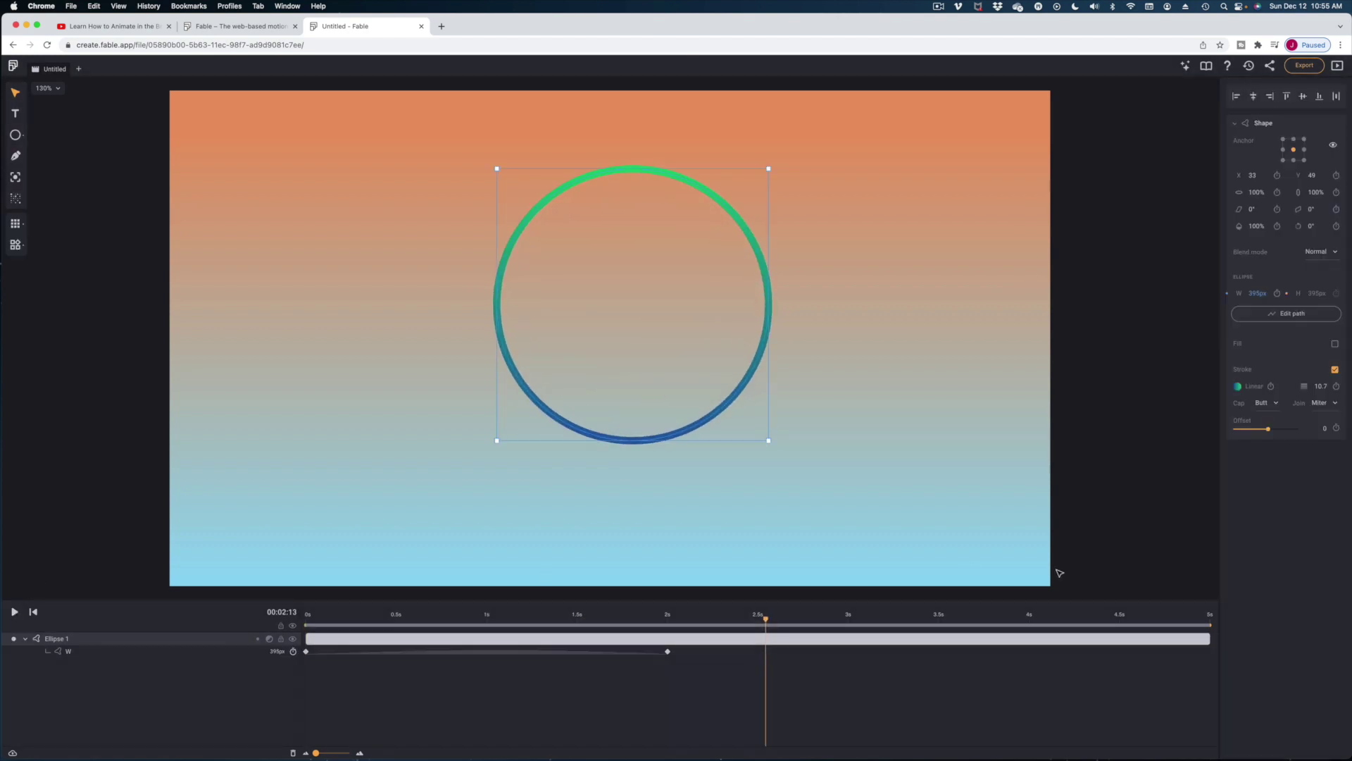
left_click_drag(667, 618, 583, 618)
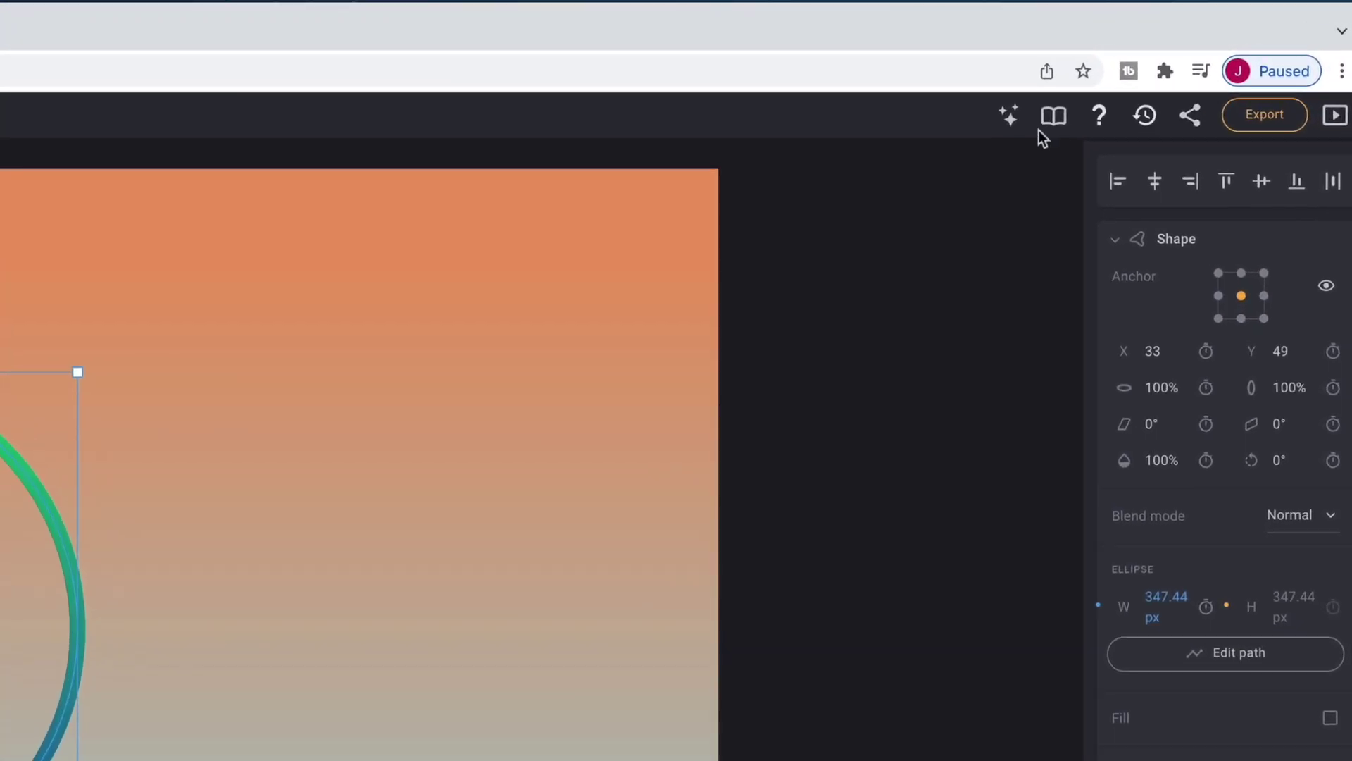
Step: Apply the Trim path effect to the ring and keyframe its trim start at 0s
left_click(1008, 120)
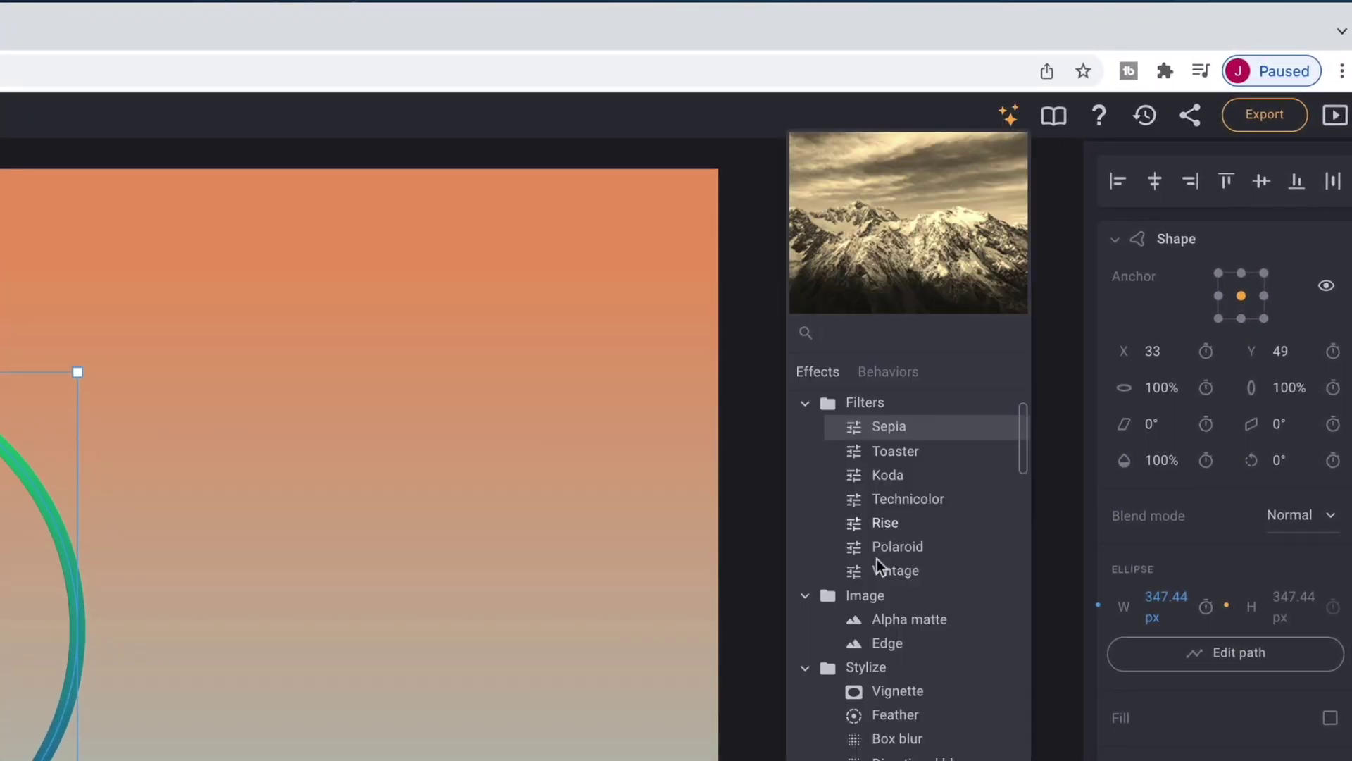
scroll(918, 633, "down", 12)
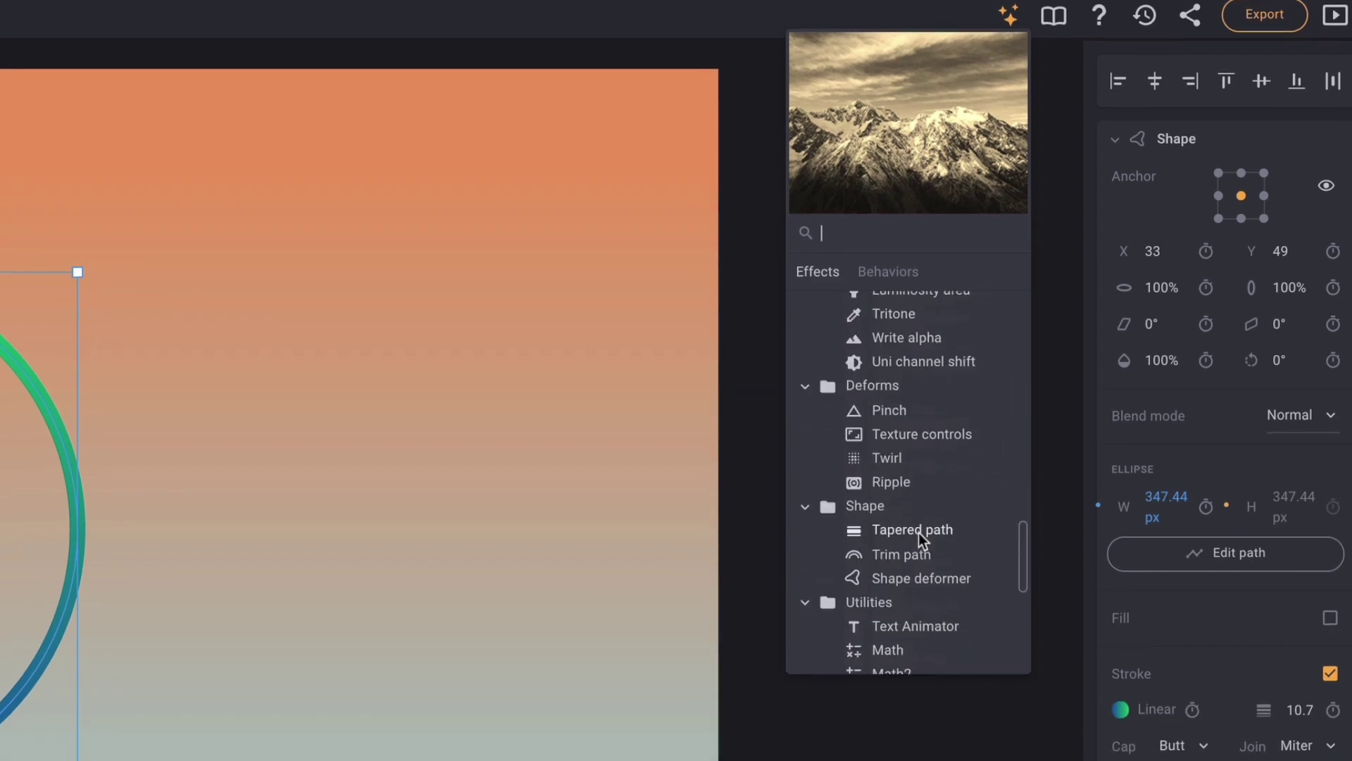
scroll(918, 532, "down", 10)
scroll(918, 532, "up", 20)
scroll(930, 535, "down", 14)
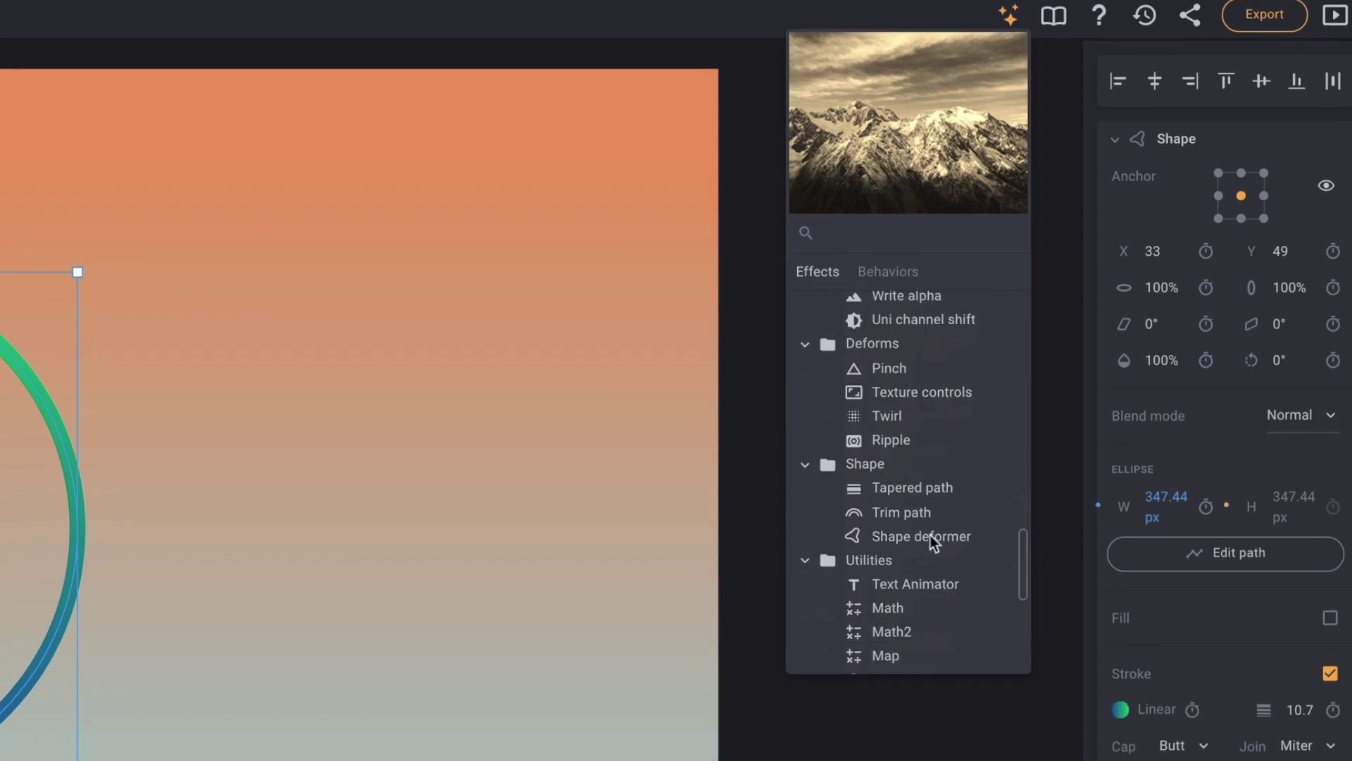
left_click_drag(902, 512, 1196, 760)
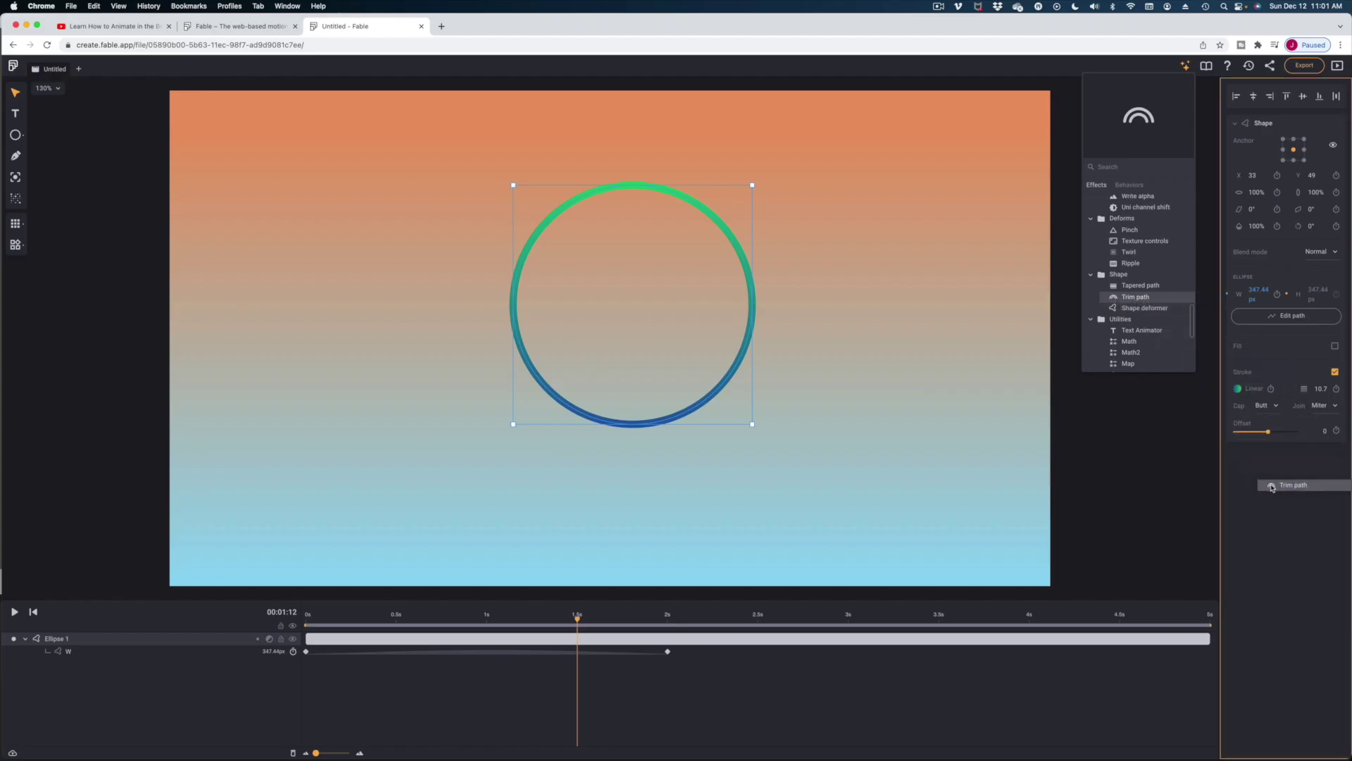
left_click_drag(1271, 485, 1274, 488)
left_click_drag(577, 620, 306, 641)
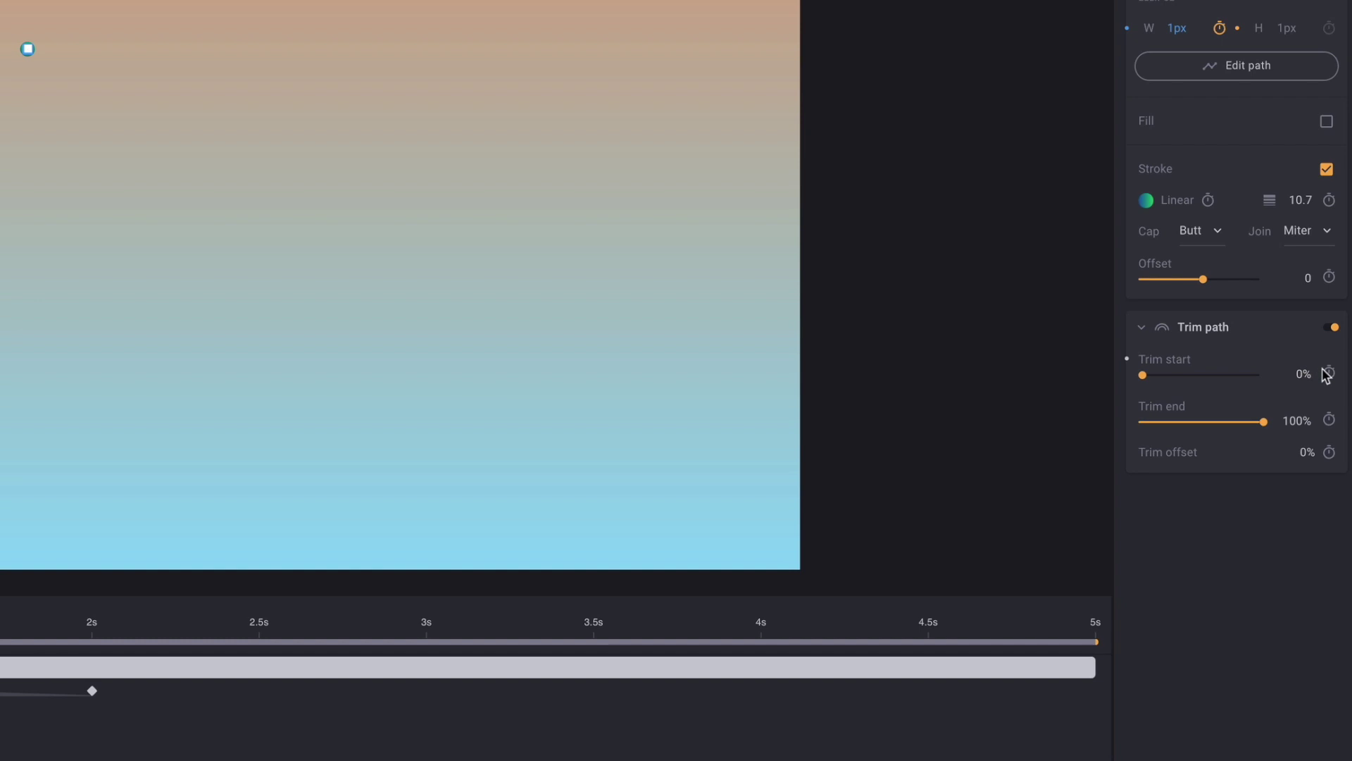
left_click(1328, 373)
Step: Keyframe the ring's trim at 0s with trim start 43% and trim end 59%
left_click(1329, 420)
left_click_drag(1264, 421, 1212, 423)
left_click_drag(1142, 375, 1191, 376)
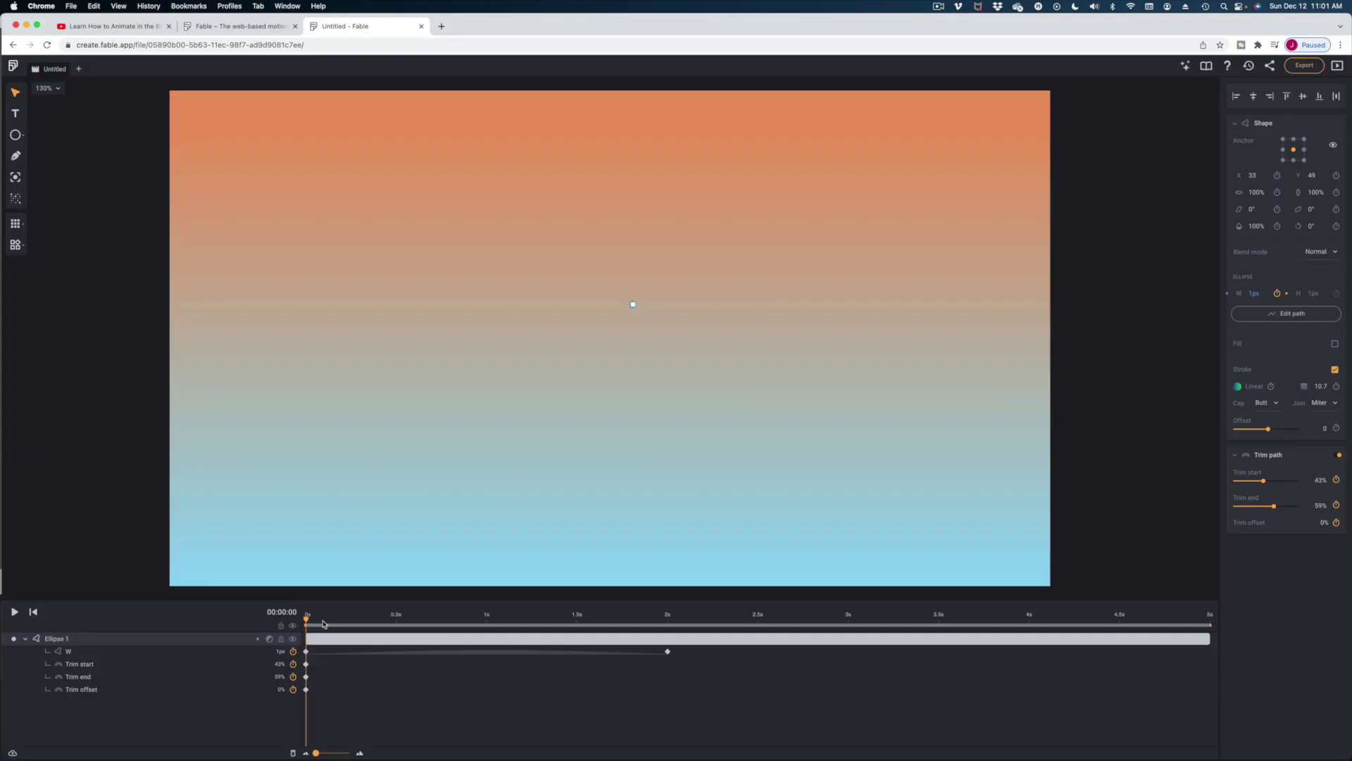
left_click_drag(336, 615, 673, 596)
Step: At 2s, keyframe trim start at 0% plus trim offset so the arc fills the circle, then play it back
left_click(1336, 480)
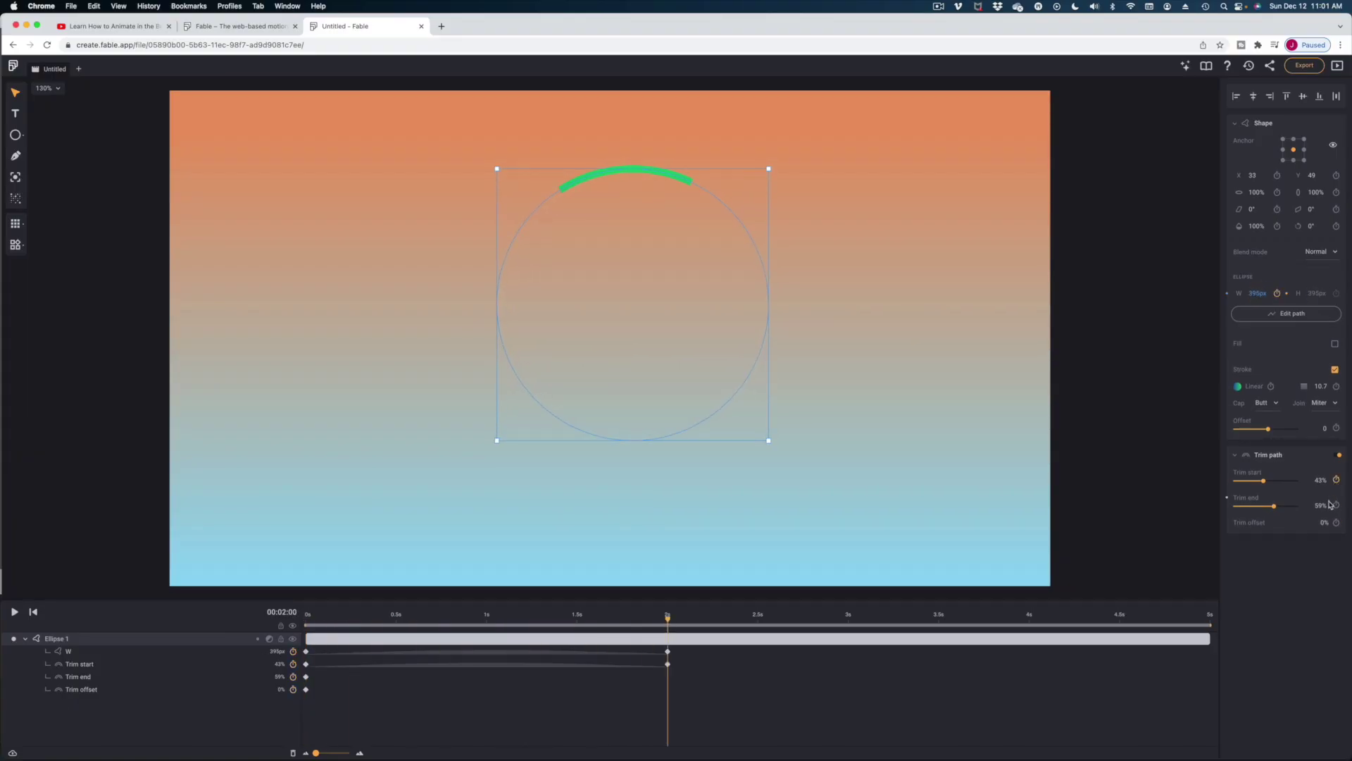
left_click(1336, 522)
mouse_move(1264, 480)
left_mouse_down()
mouse_move(1225, 476)
mouse_move(1253, 507)
left_mouse_up()
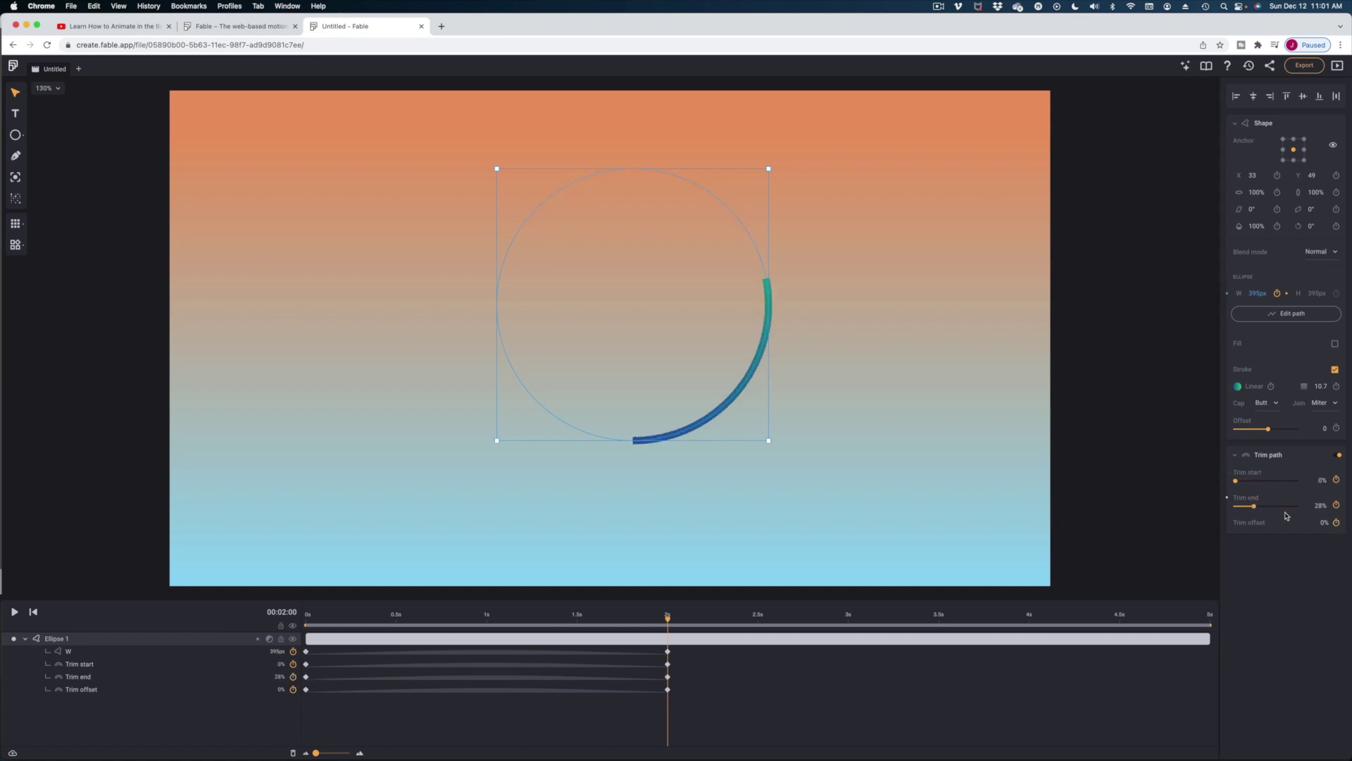
key("space")
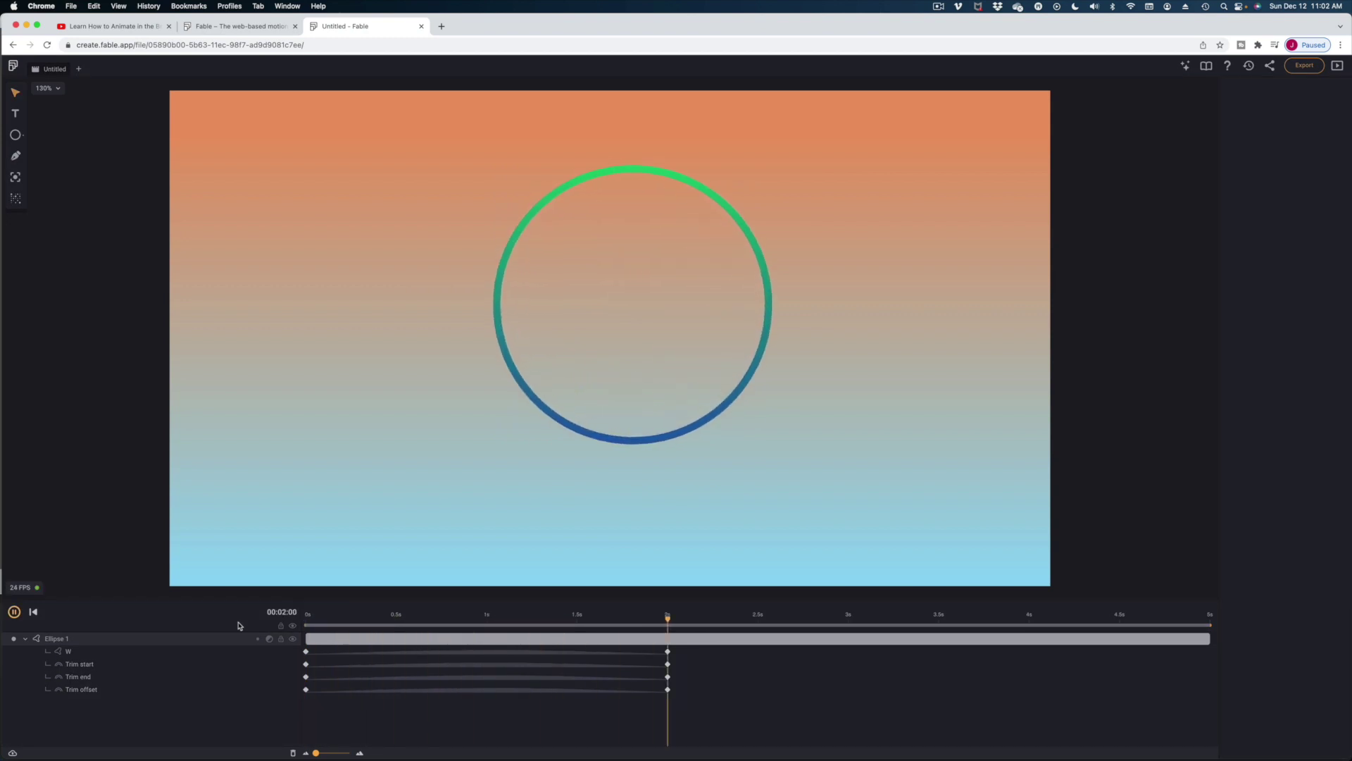
Step: Change the ring's stroke Cap from Butt to Round for rounded arc ends
left_click(615, 621)
left_click_drag(615, 621, 532, 632)
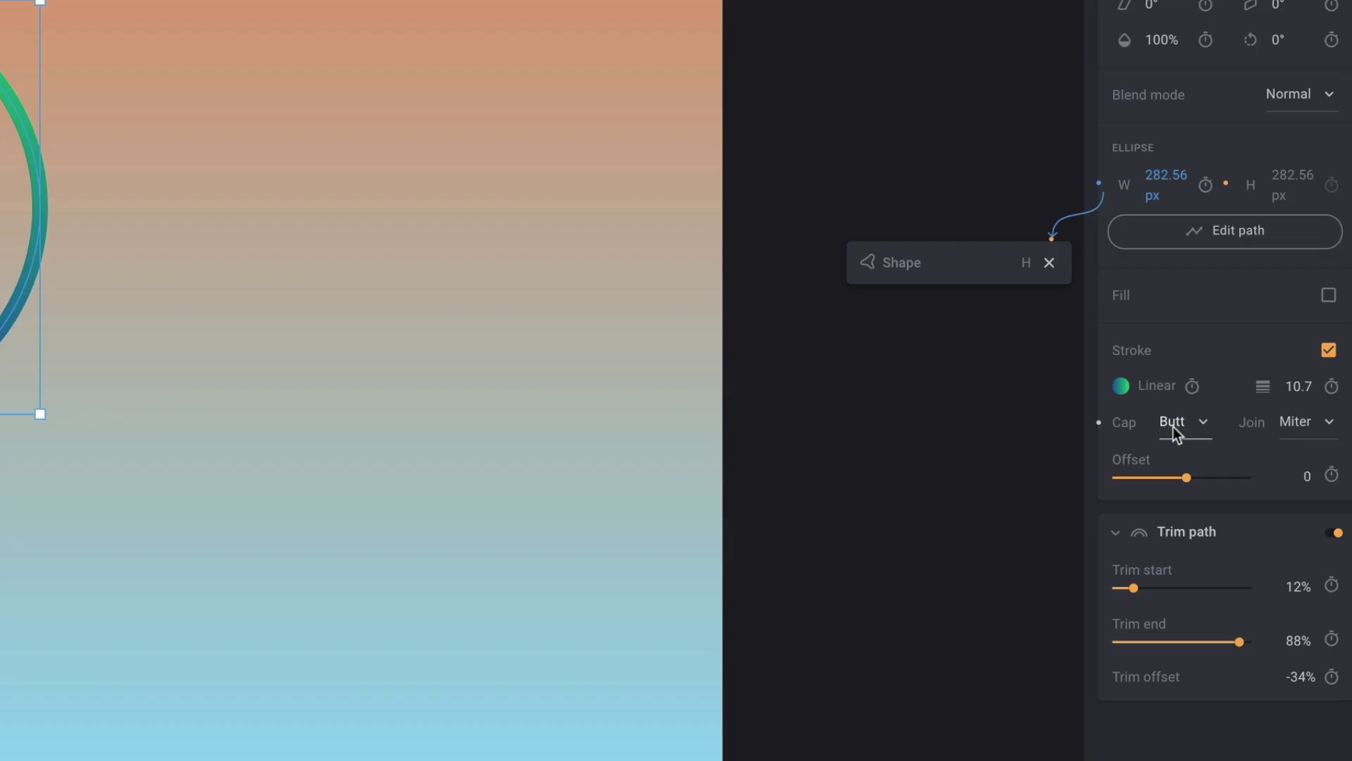
left_click(1263, 407)
left_click(1269, 433)
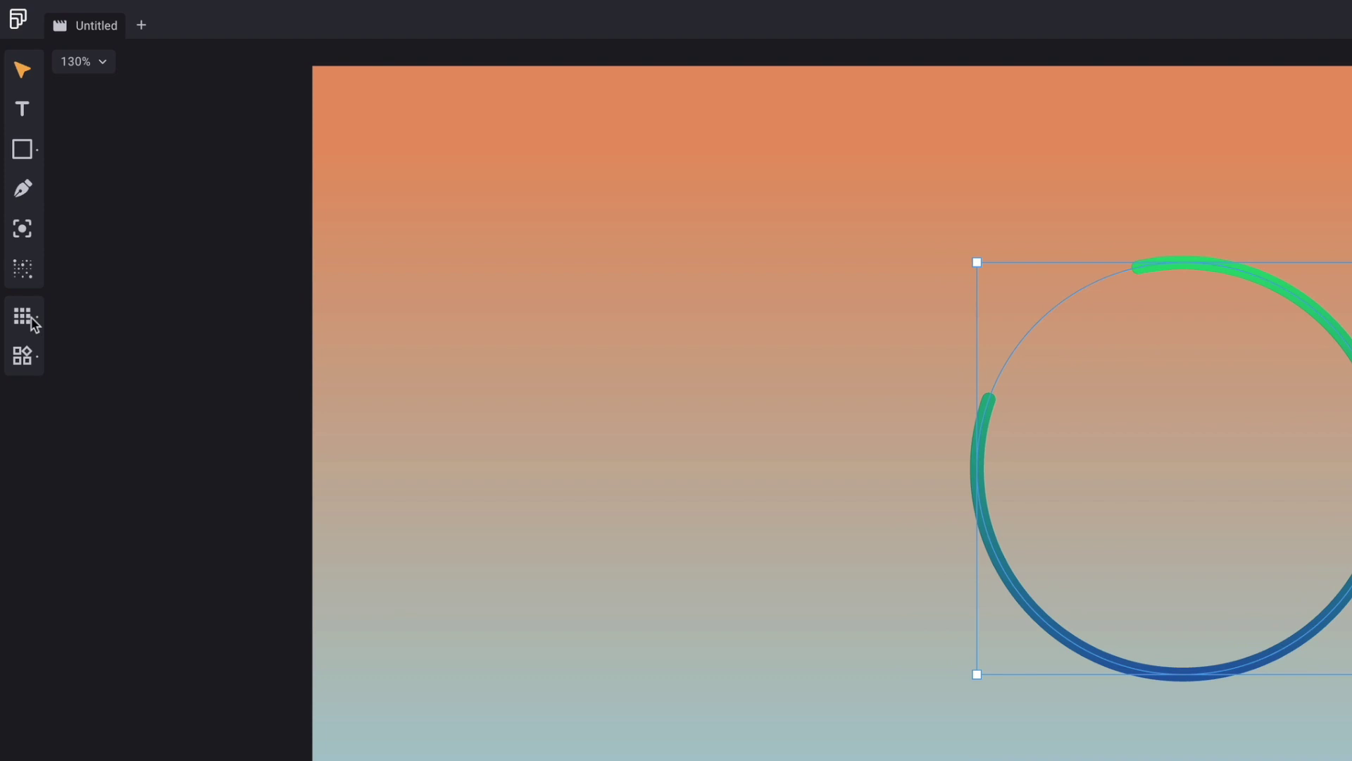
Step: Duplicate the ring into 4 columns and 3 rows with 458 horizontal and 435 vertical padding
mouse_move(27, 323)
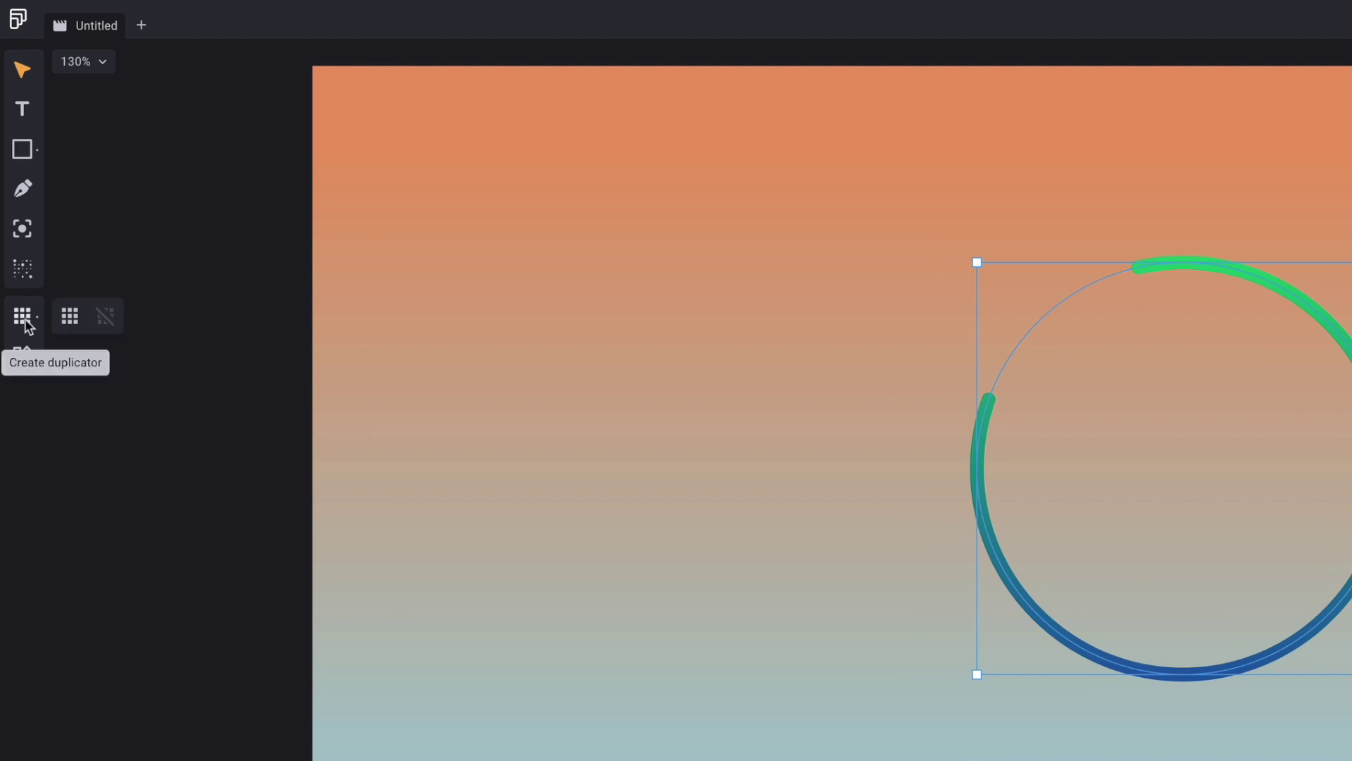
left_click(25, 323)
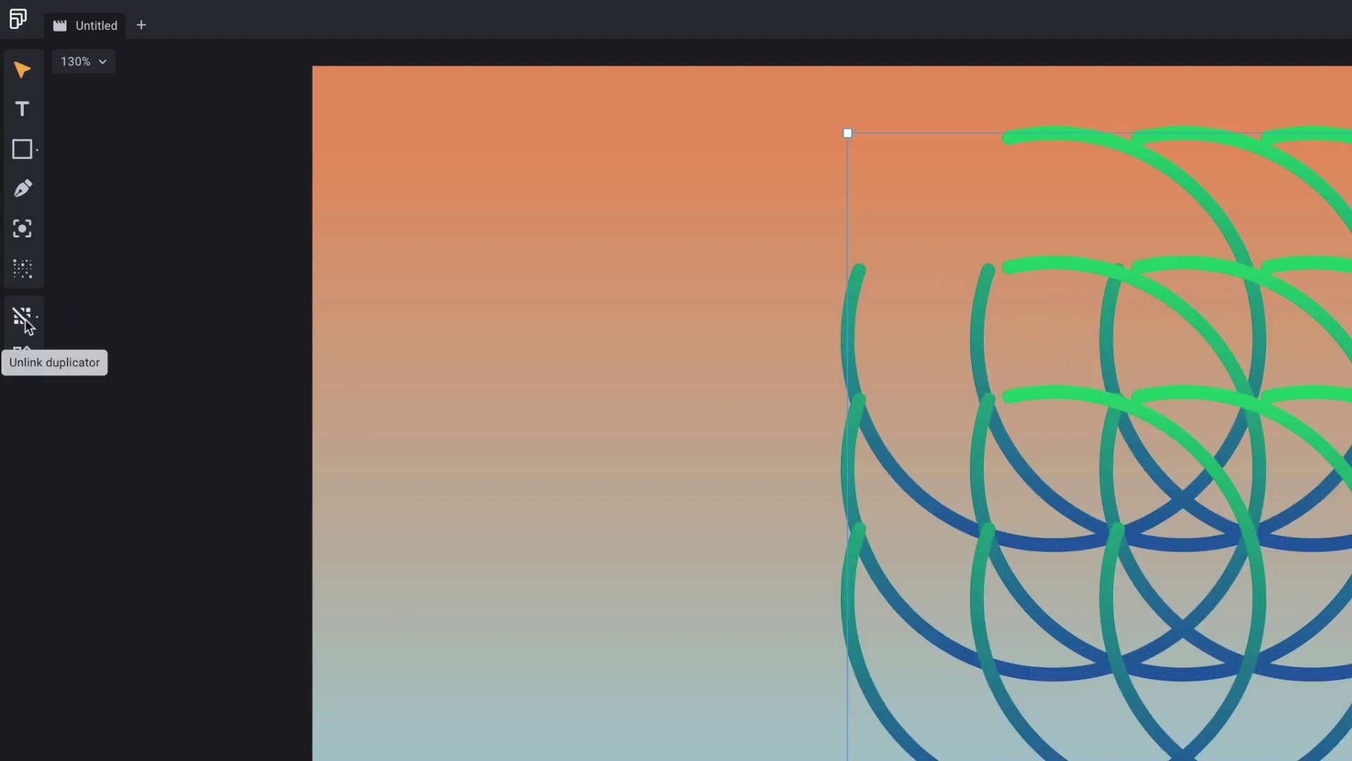
mouse_move(1323, 311)
left_mouse_down()
mouse_move(1324, 328)
mouse_move(1336, 311)
left_mouse_up()
left_click_drag(368, 623, 653, 623)
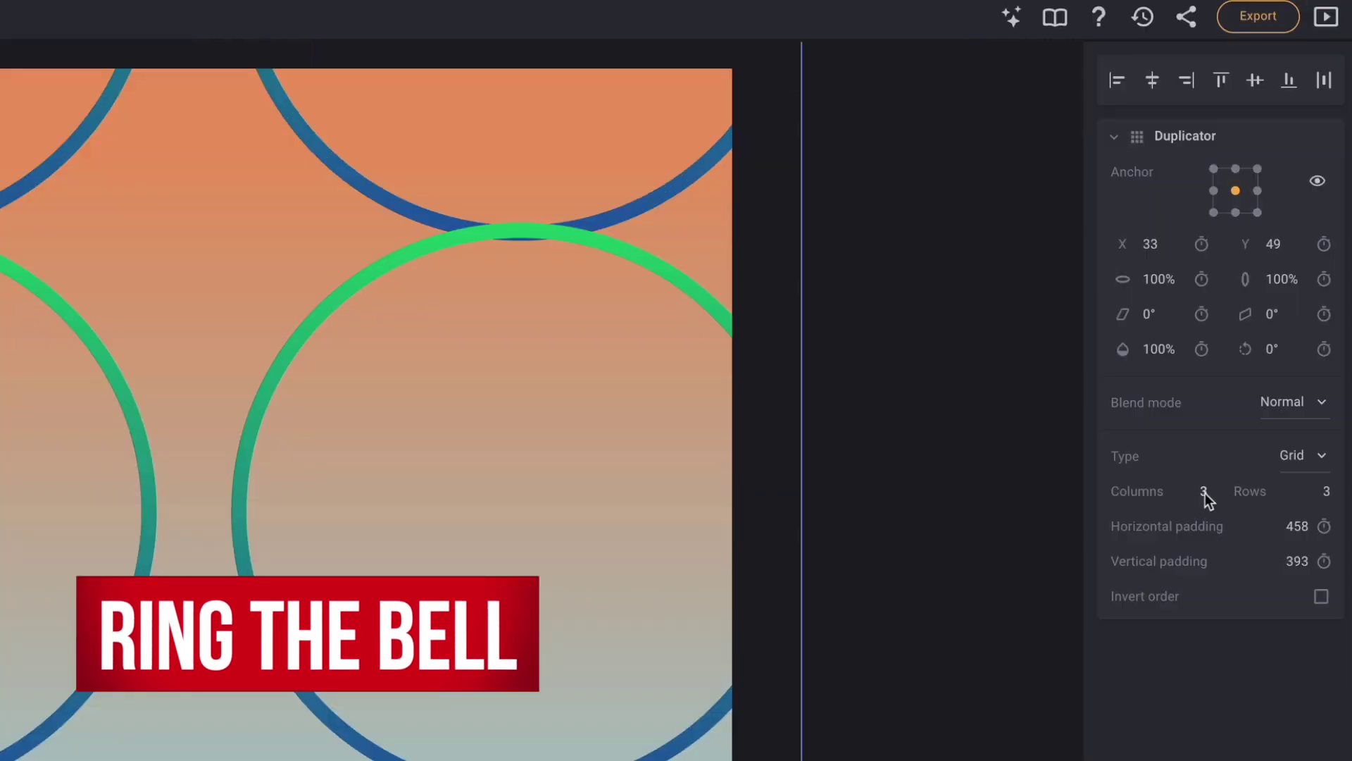
type("4")
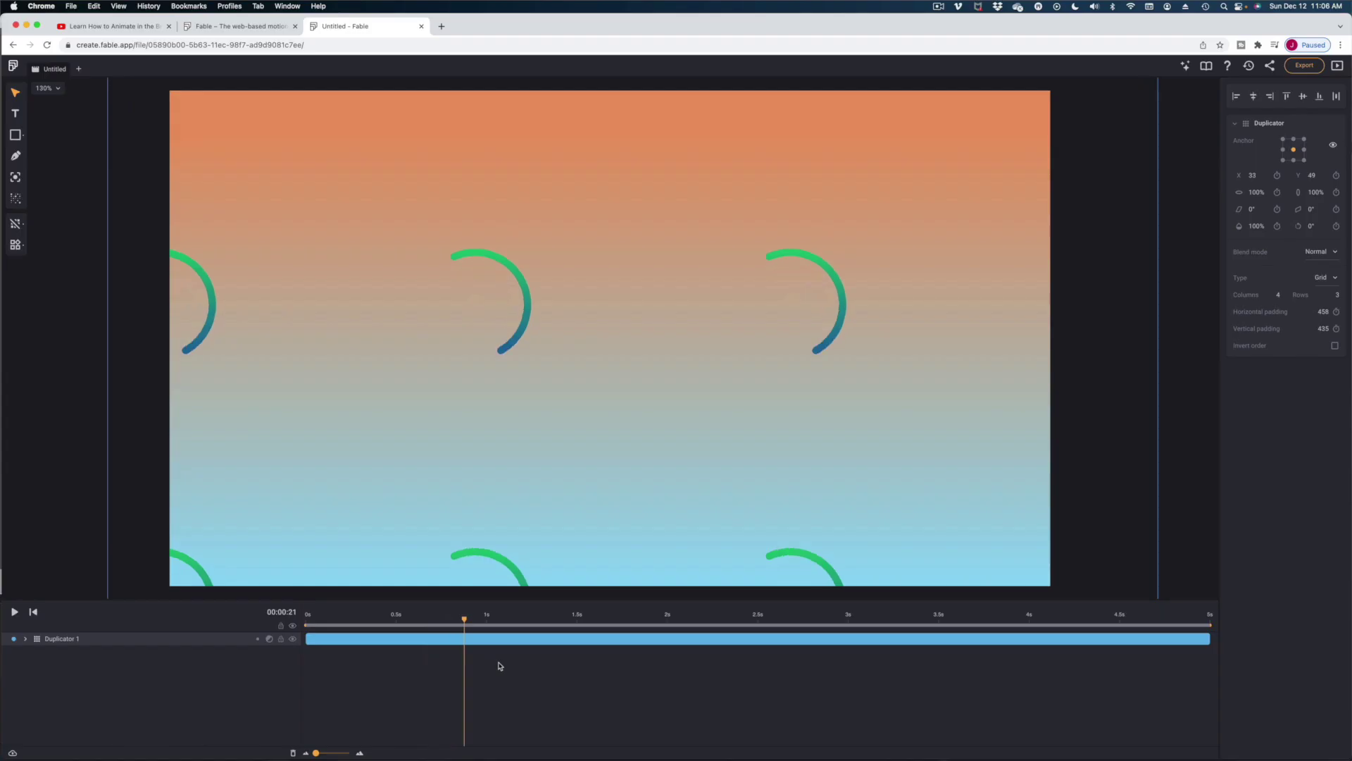
left_click_drag(498, 664, 757, 680)
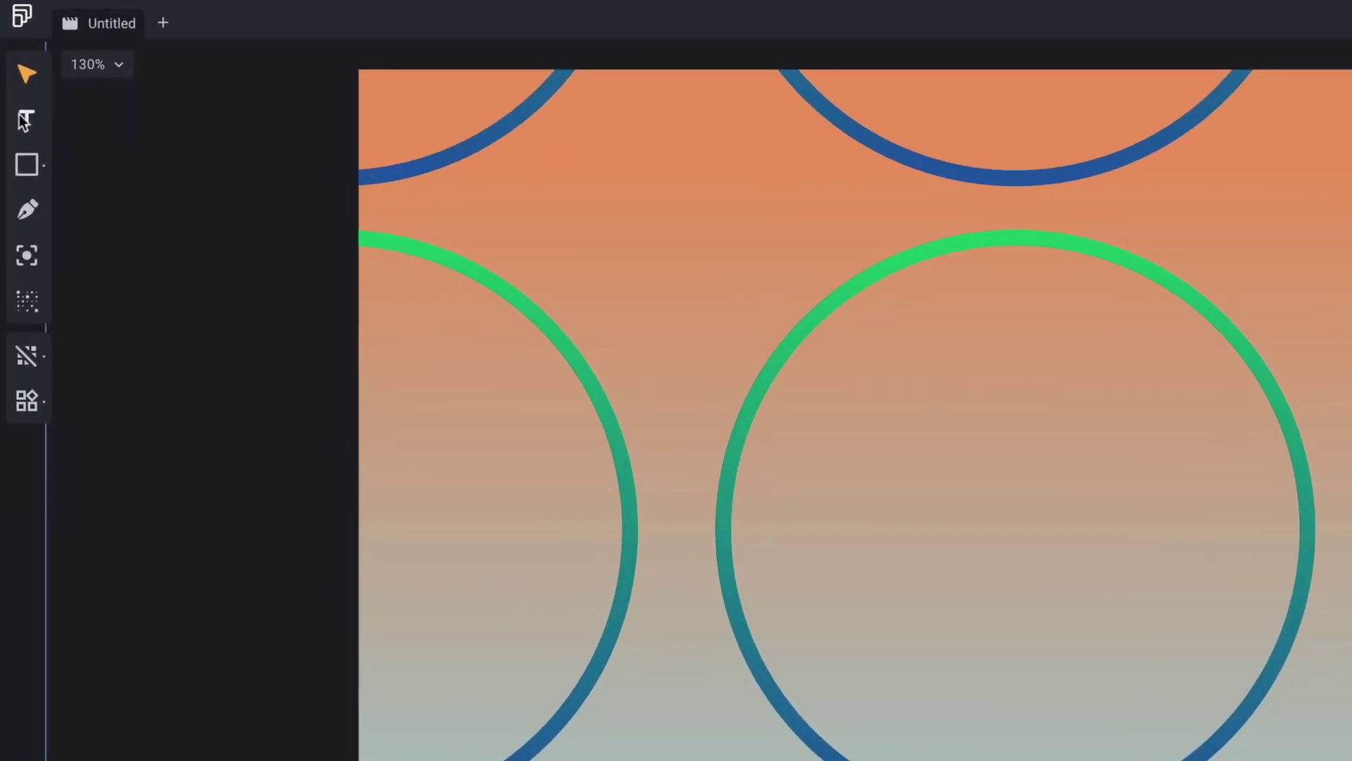
left_click(27, 121)
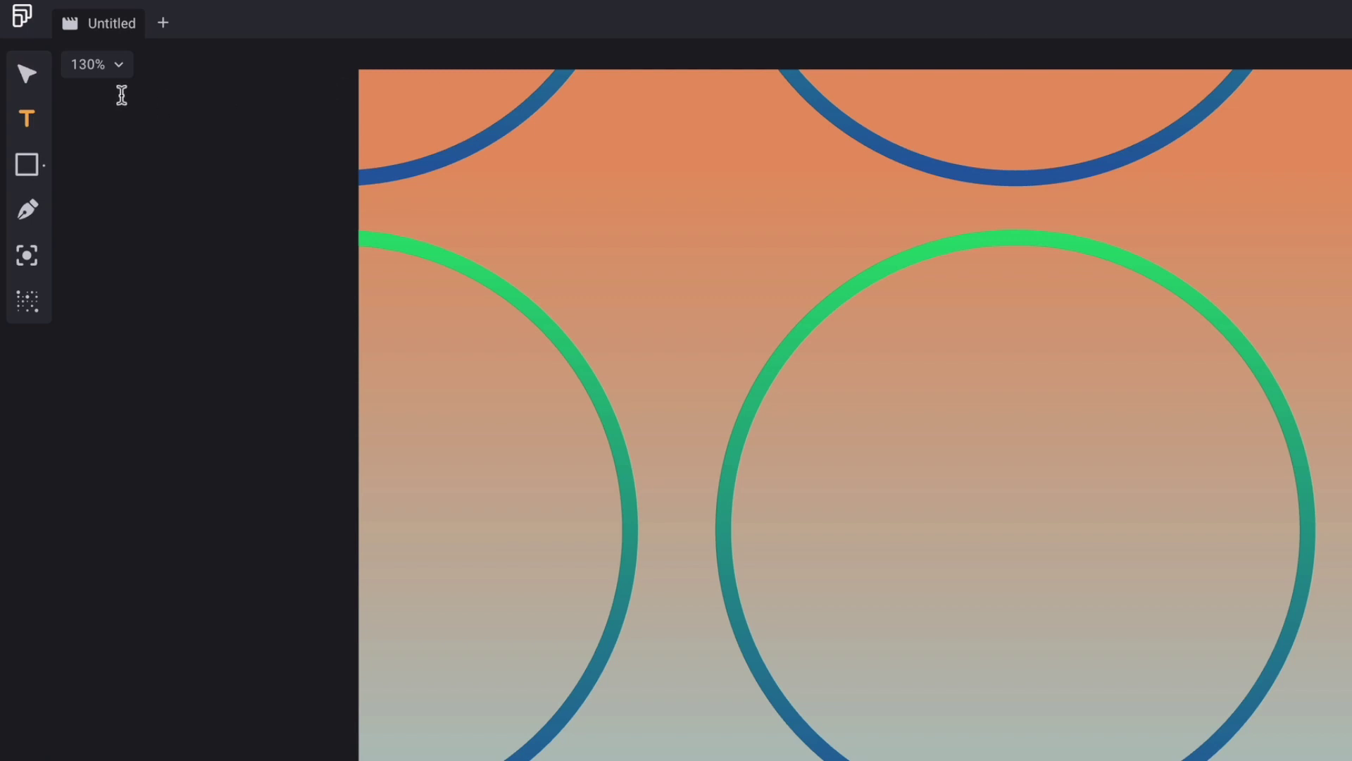
Step: Place a text layer over the ring grid reading 'Let's Try Fable'
left_click(1153, 451)
type("Text")
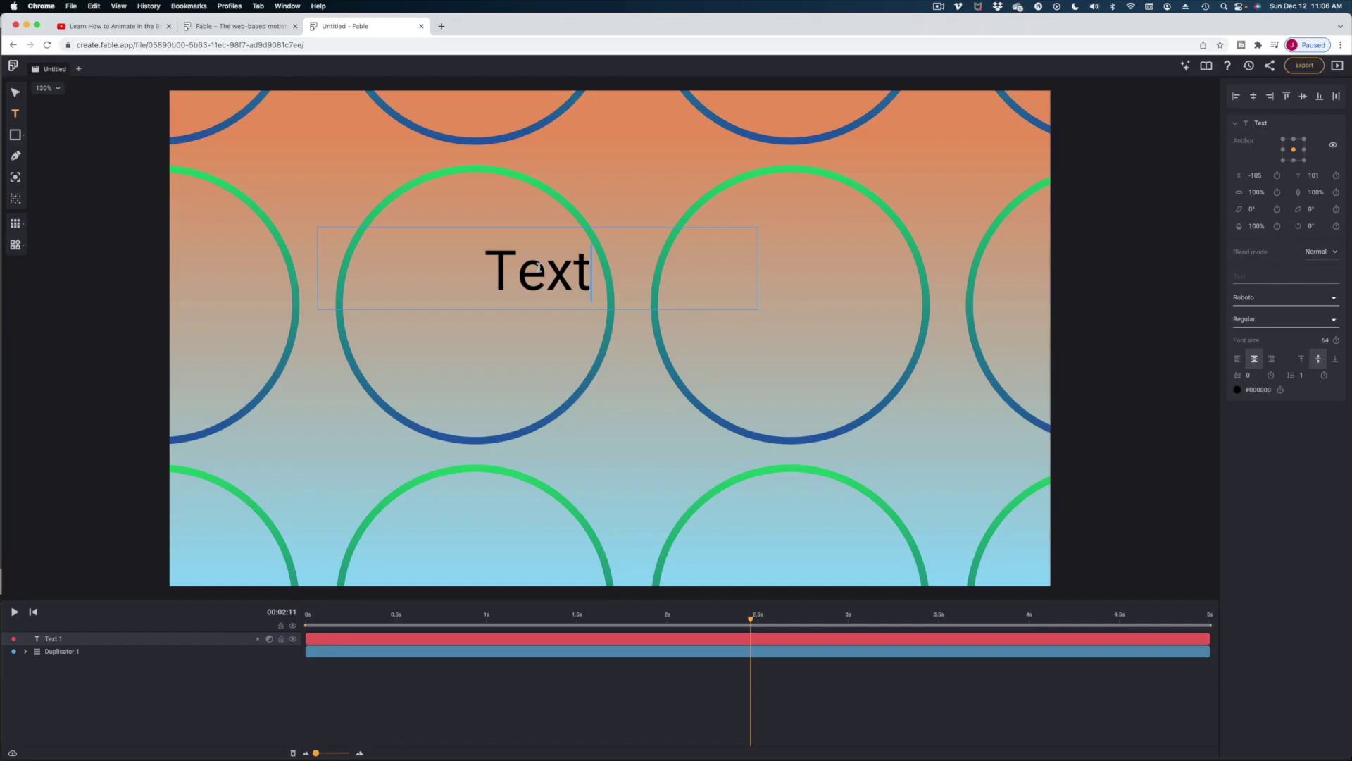
double_click(543, 279)
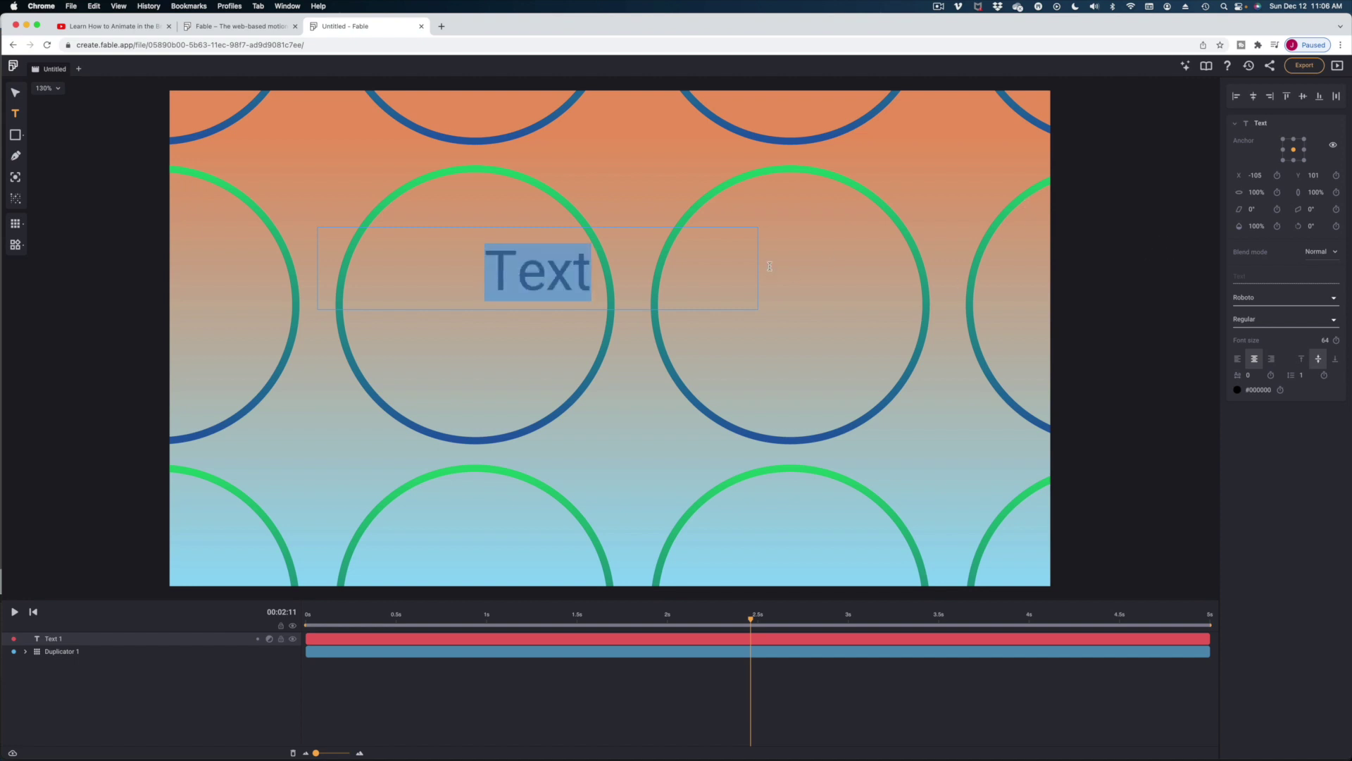
type("T")
key("BackSpace")
type("Let's Tr")
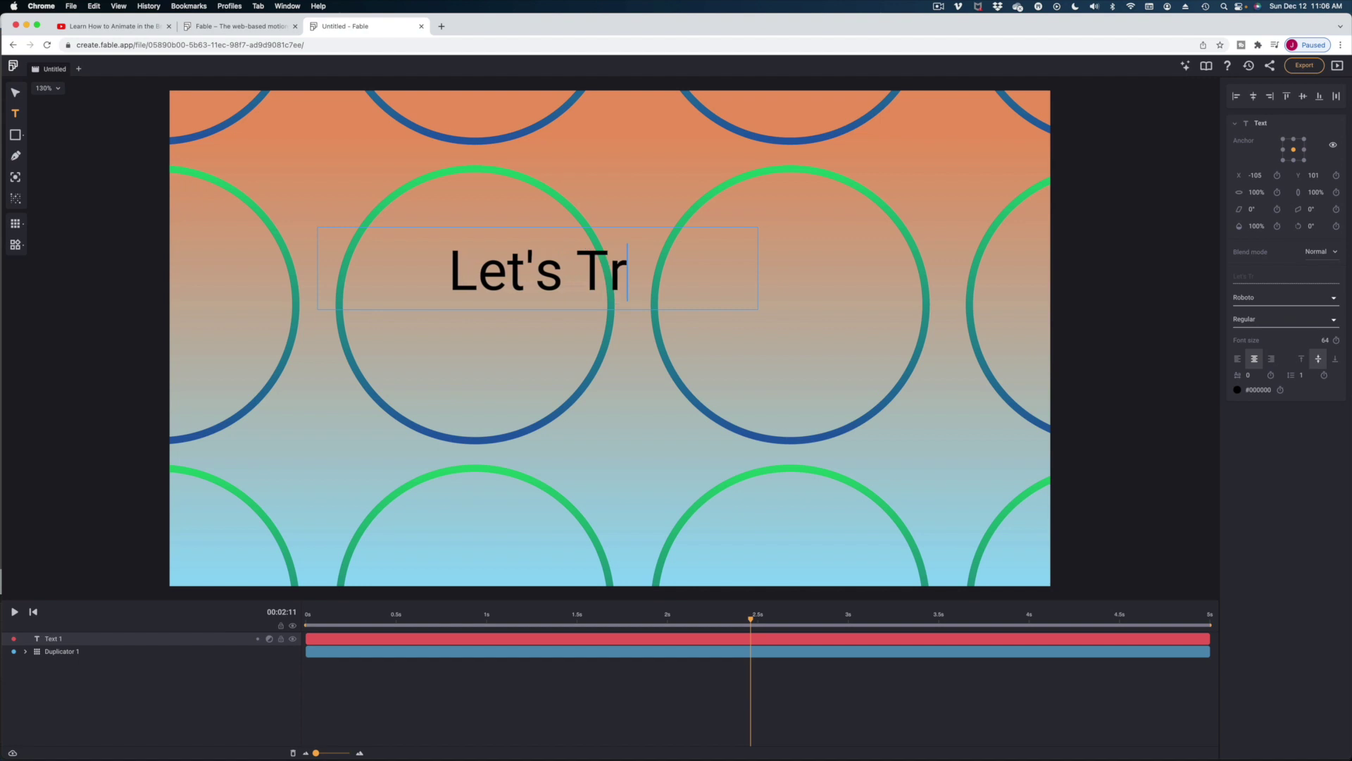
type("y Fable")
left_click(1289, 298)
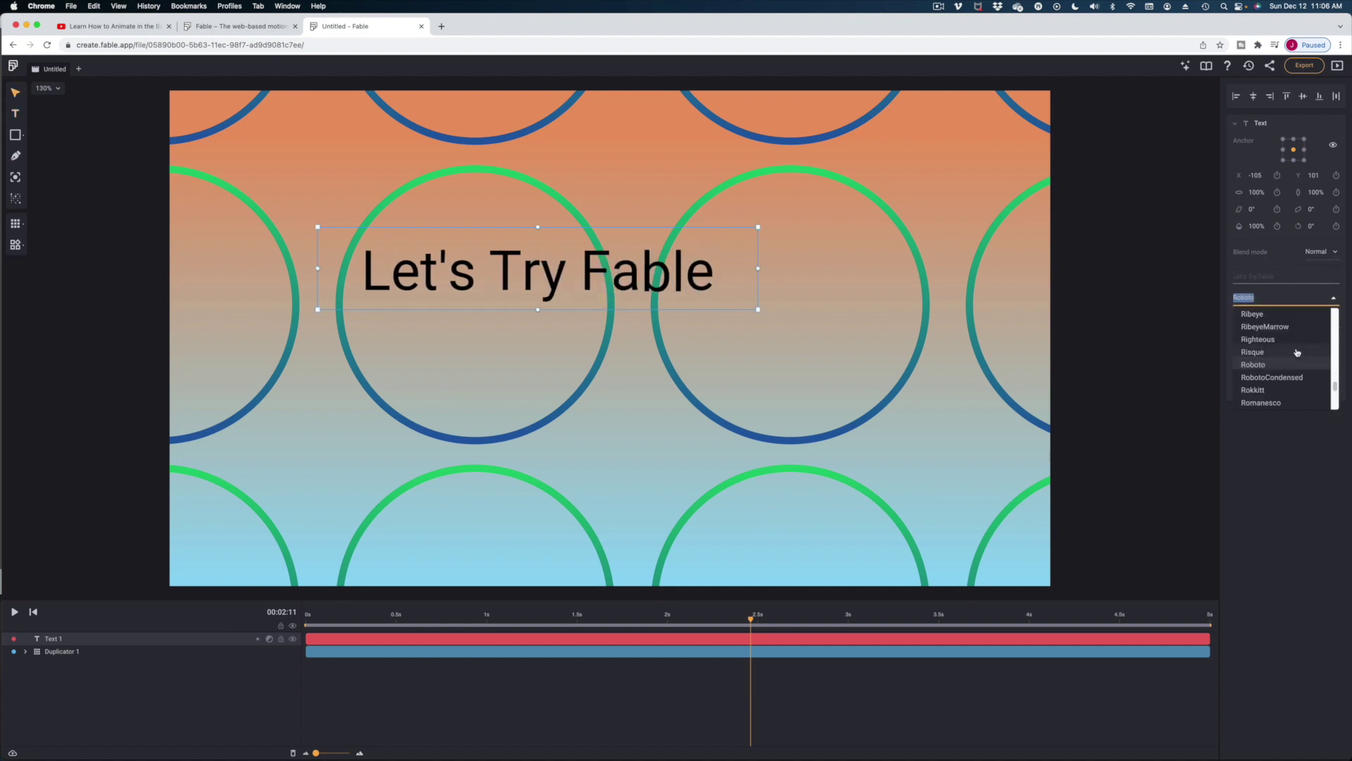
Step: Set the text font to FugazOne at size 104
scroll(1299, 352, "down", 10)
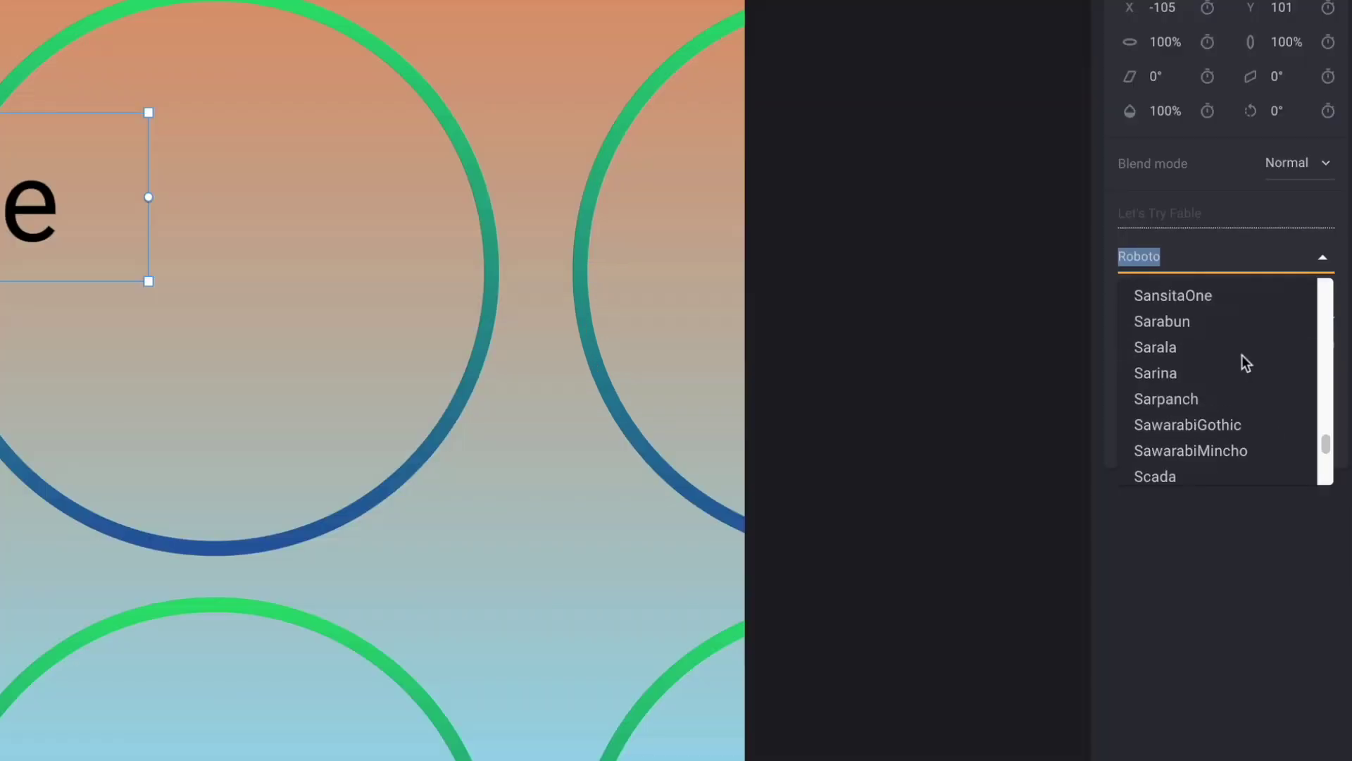
scroll(1246, 362, "down", 15)
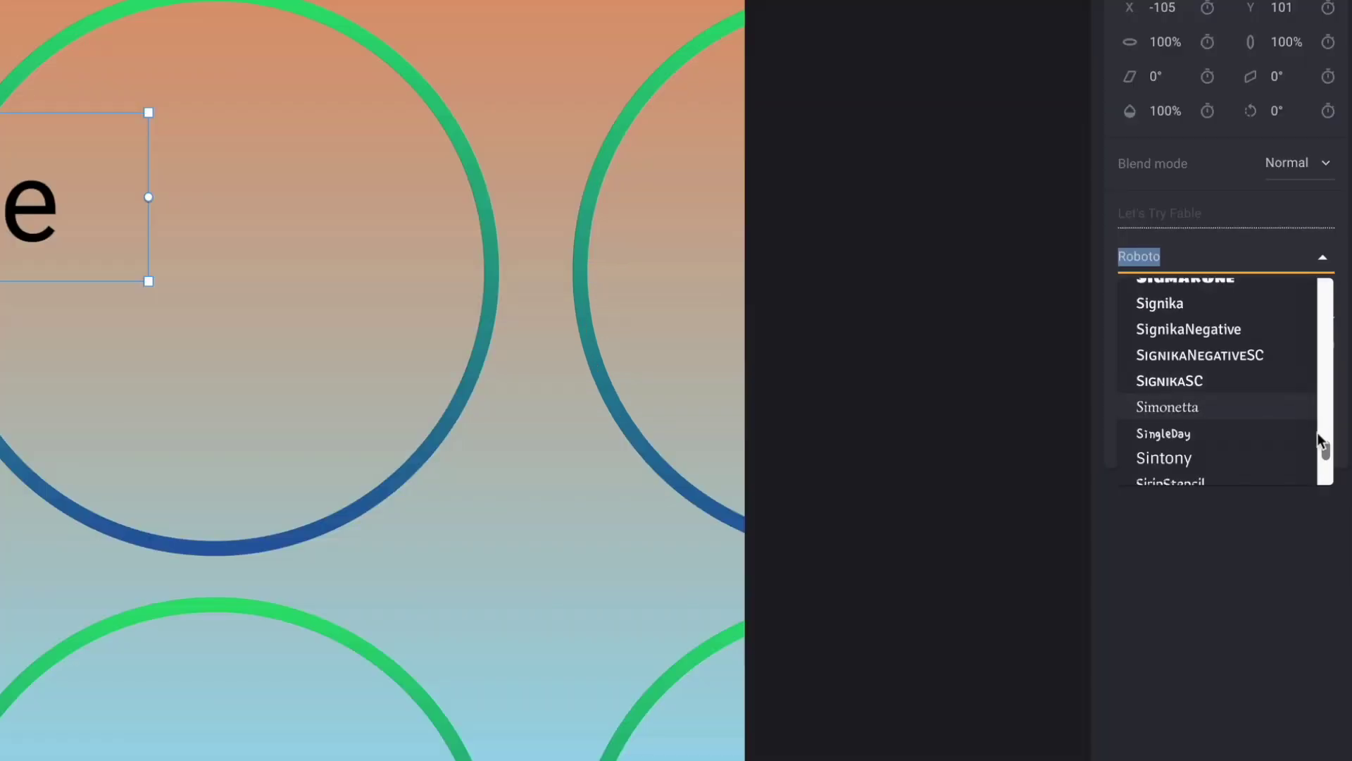
scroll(1261, 387, "down", 15)
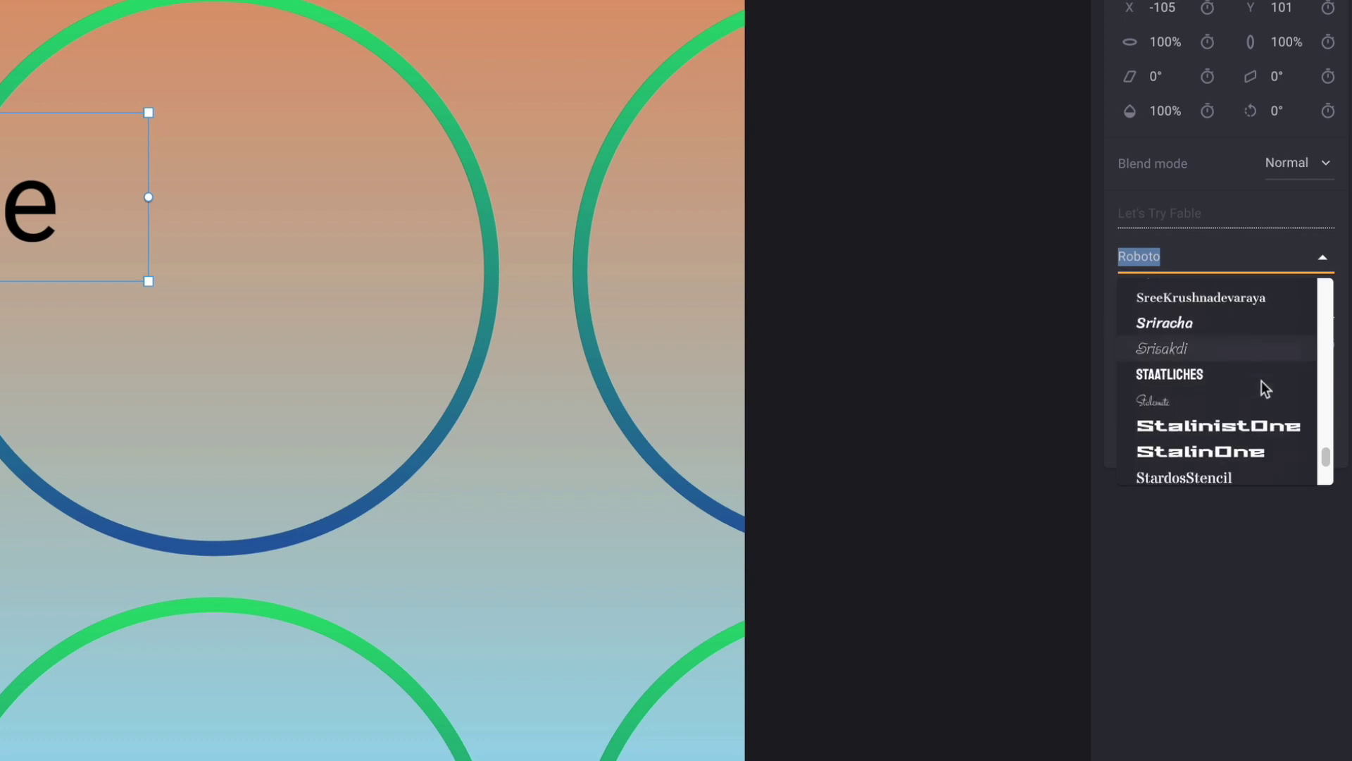
scroll(1265, 390, "down", 20)
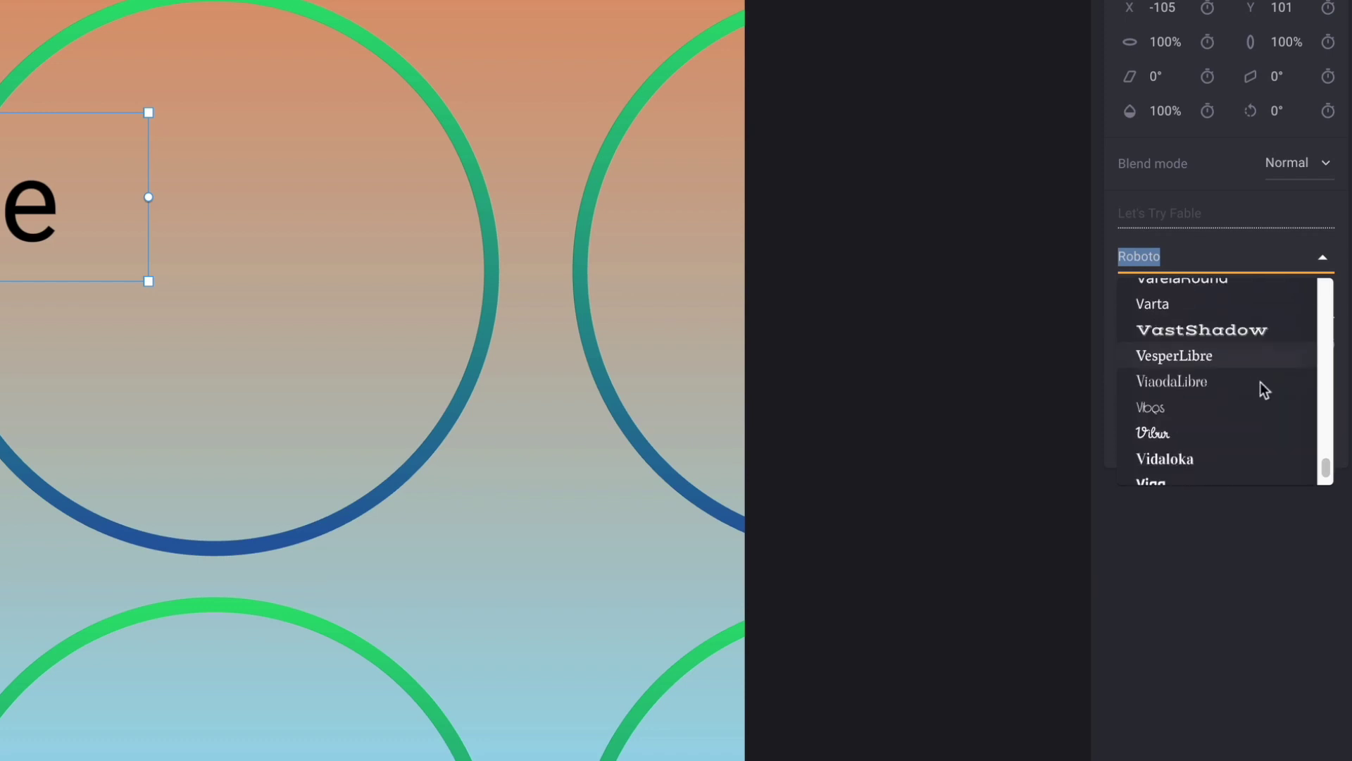
scroll(1260, 387, "down", 15)
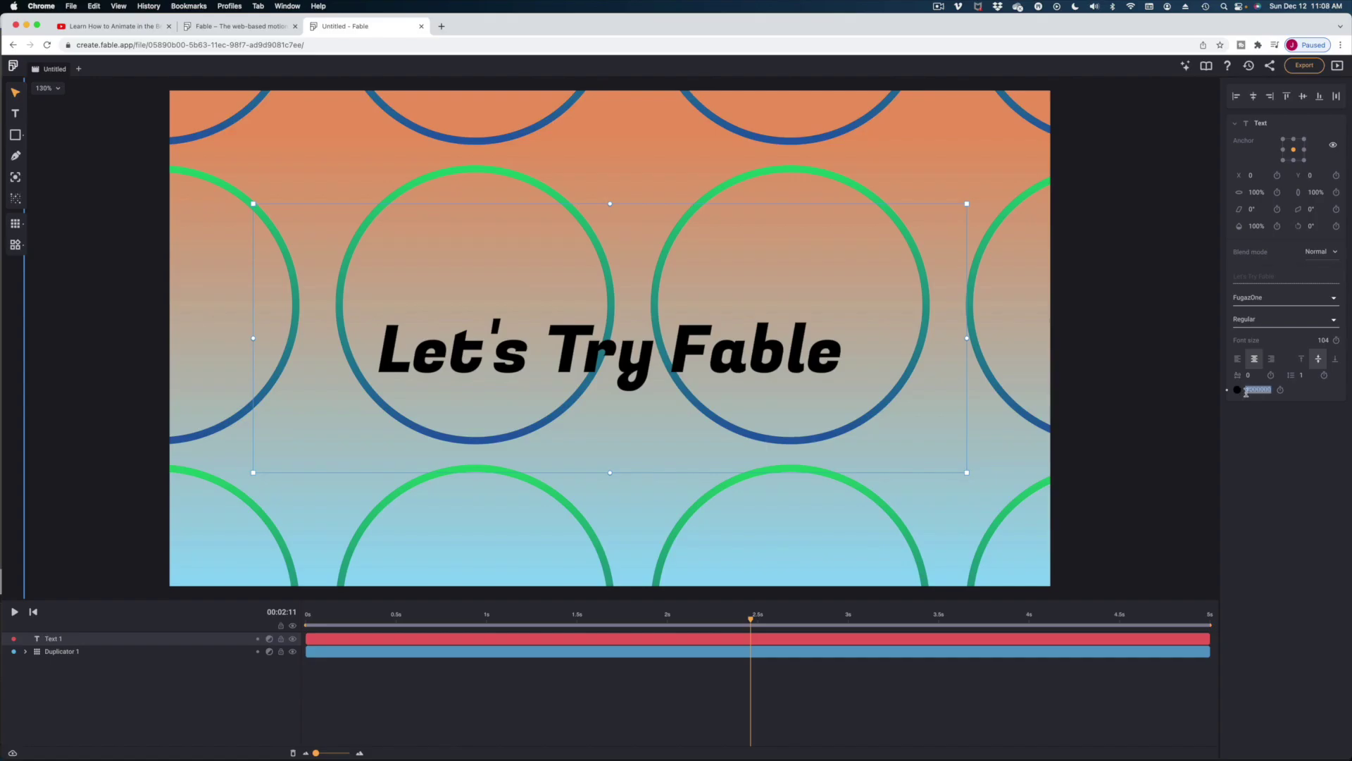
Step: Switch the text fill from Solid to a pink-to-purple linear gradient
left_click(1239, 391)
left_click(1149, 397)
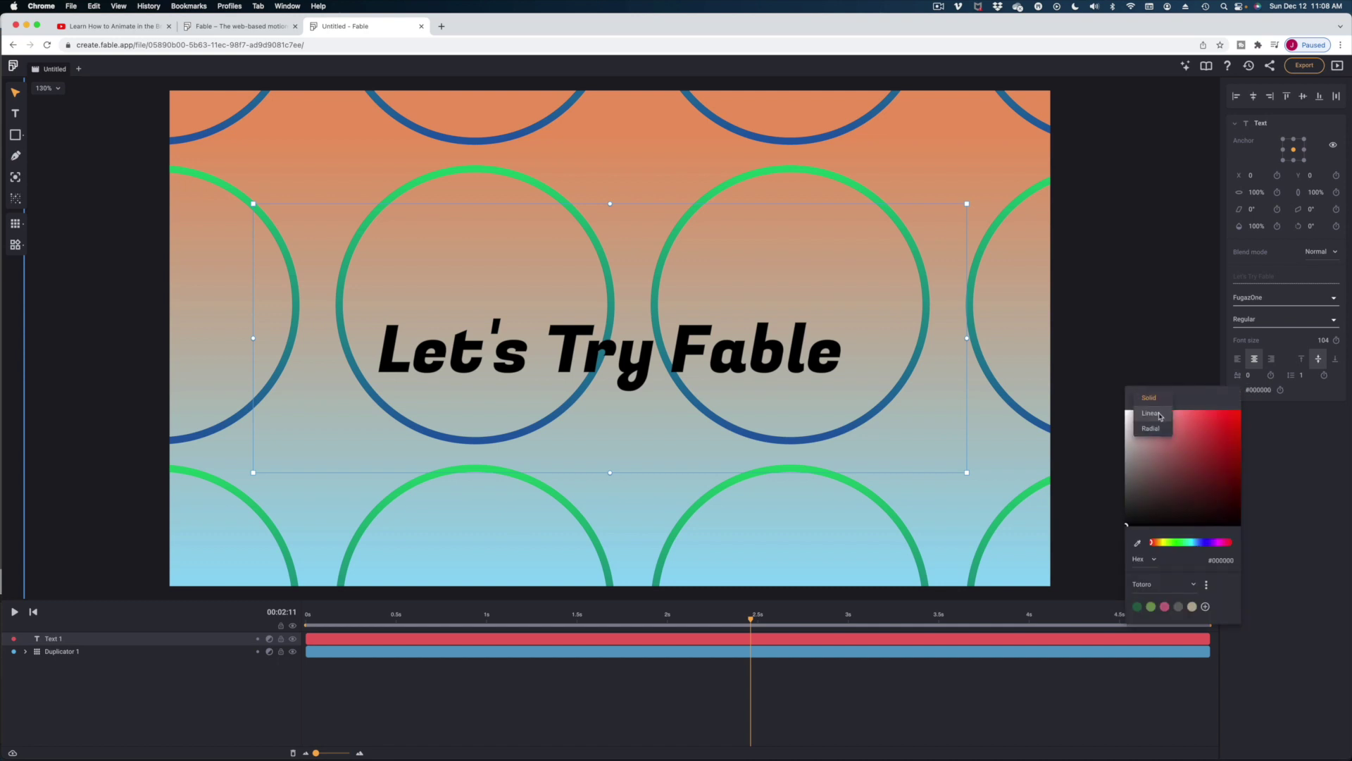
left_click(1159, 416)
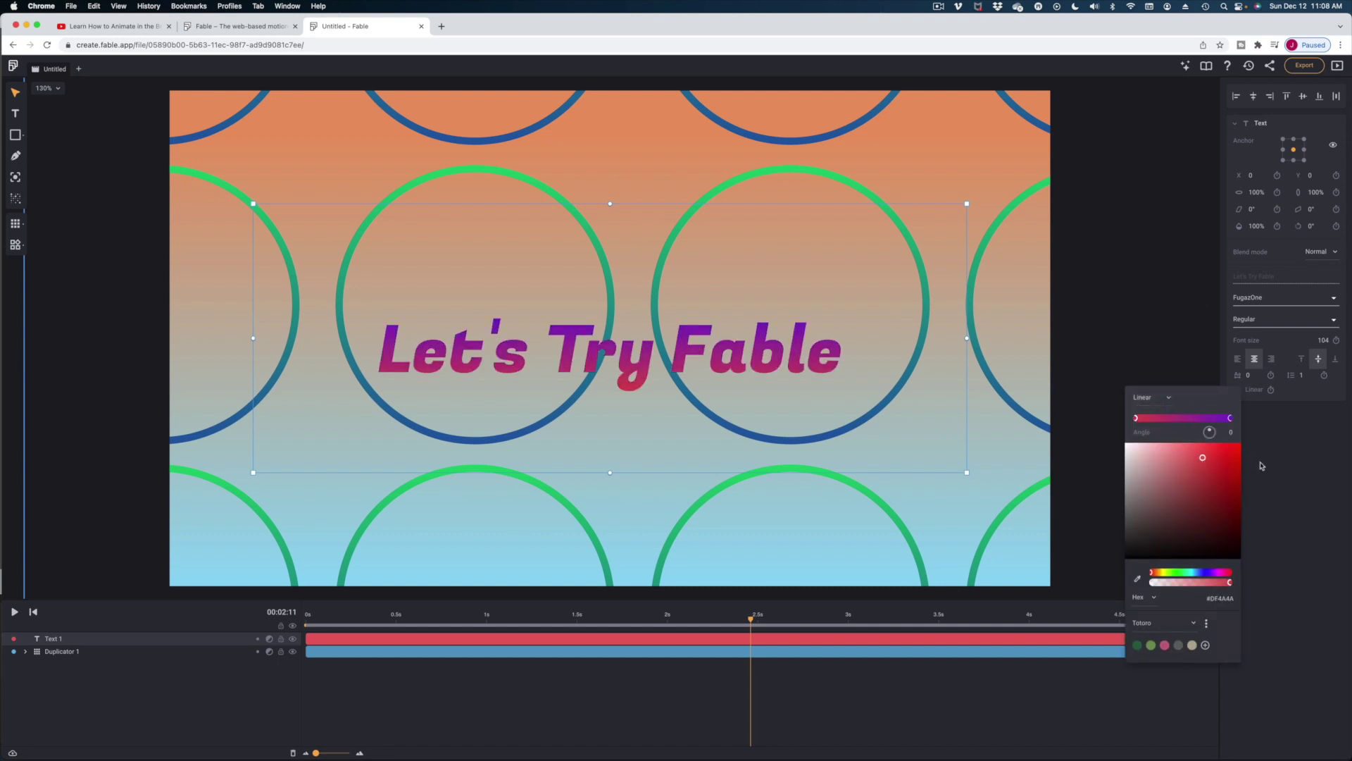
left_click(1095, 202)
left_click(1185, 66)
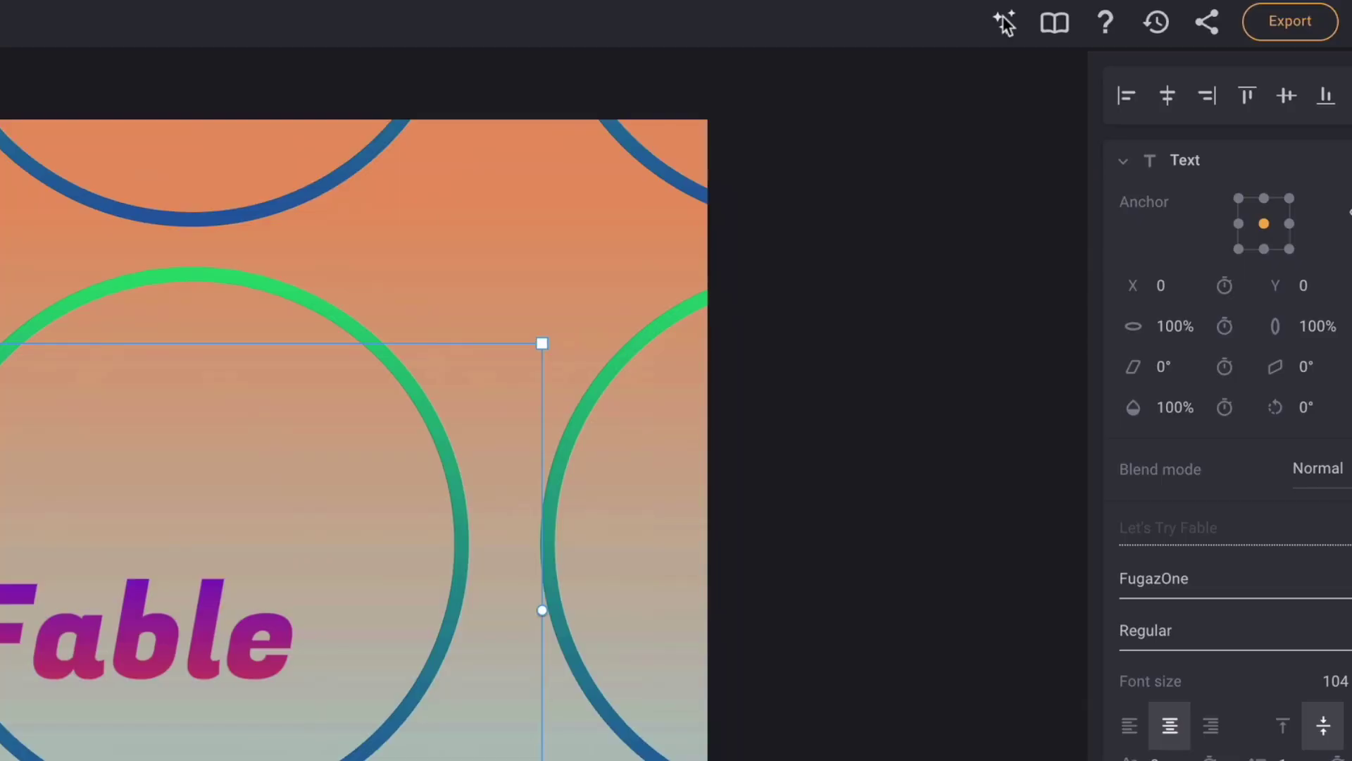
left_click(1186, 67)
Step: Add a black drop shadow to the text, with direction Y -19.3 so it falls below and right
scroll(866, 563, "down", 10)
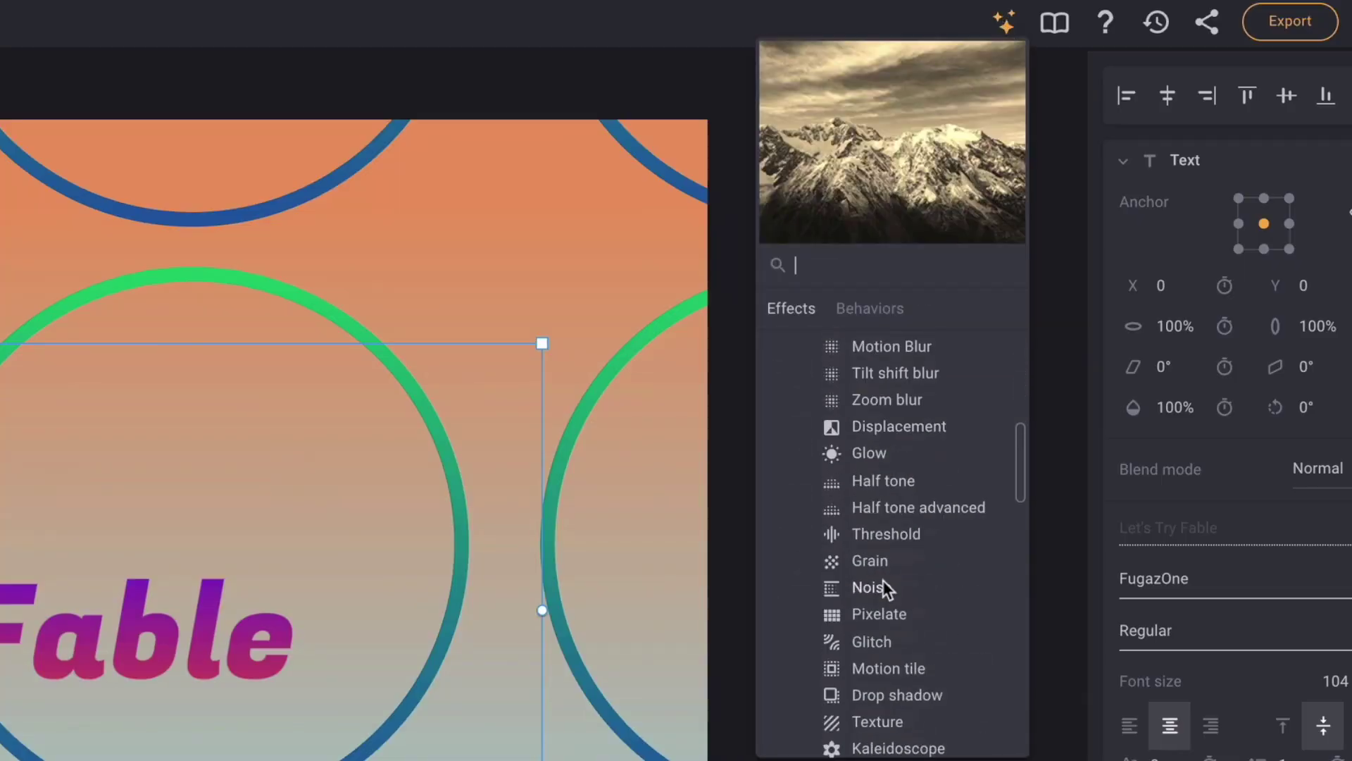
scroll(920, 644, "down", 1)
left_click_drag(832, 618, 822, 659)
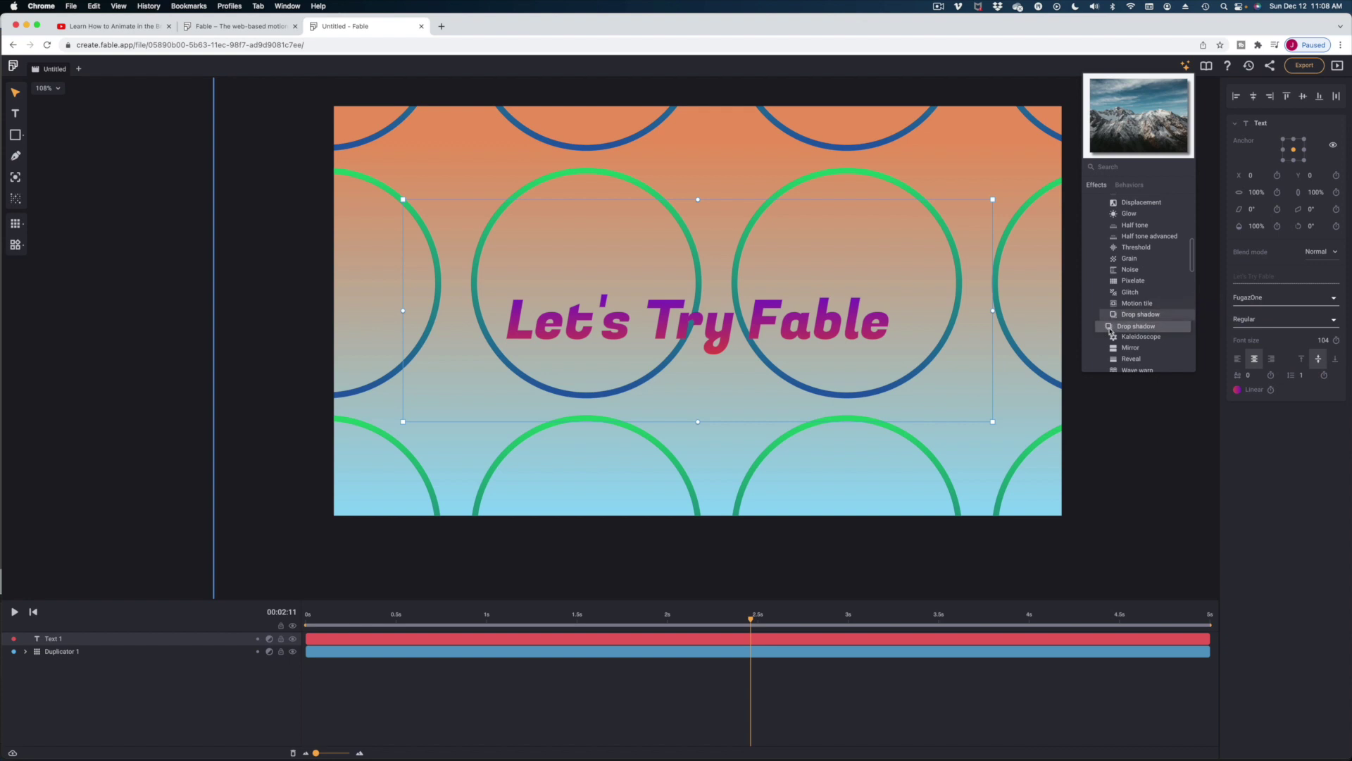
left_click_drag(1110, 330, 1283, 463)
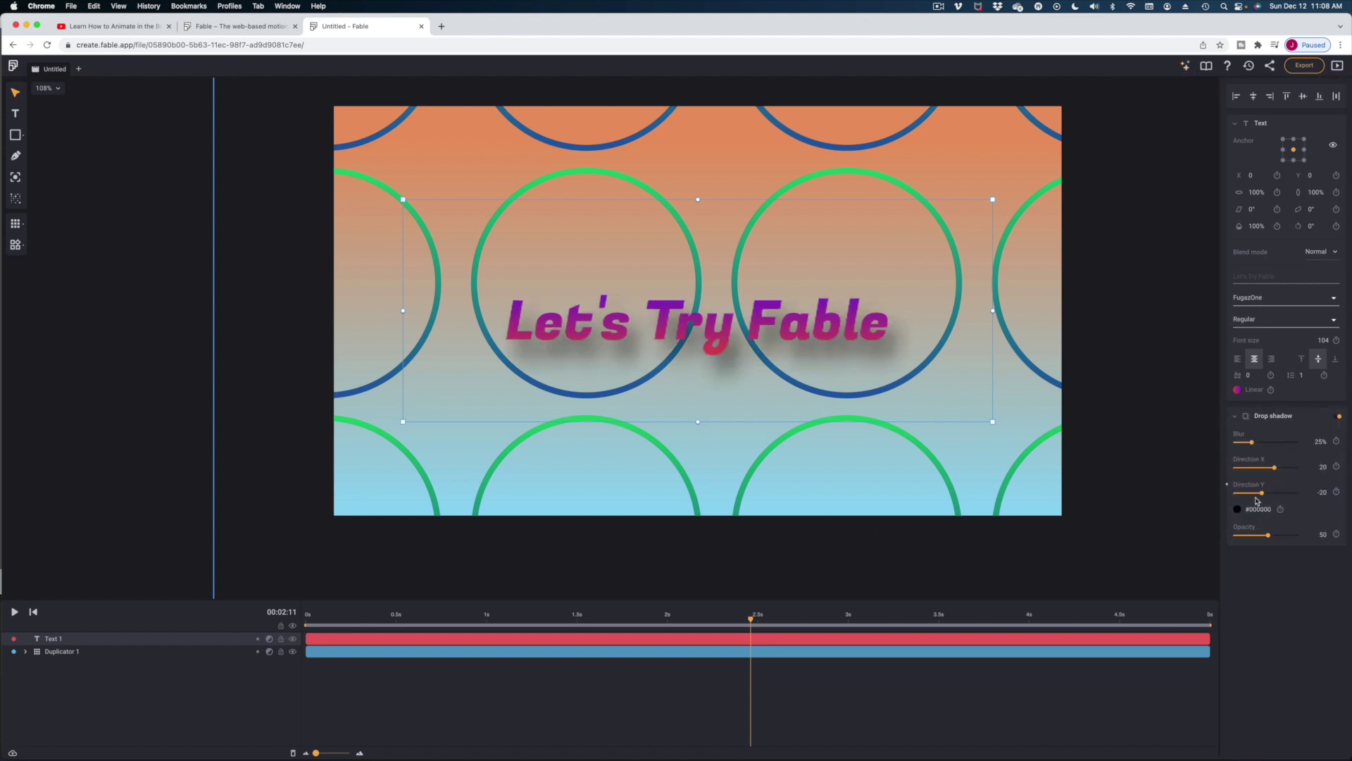
mouse_move(1261, 491)
left_mouse_down()
mouse_move(1247, 492)
mouse_move(1261, 491)
left_mouse_up()
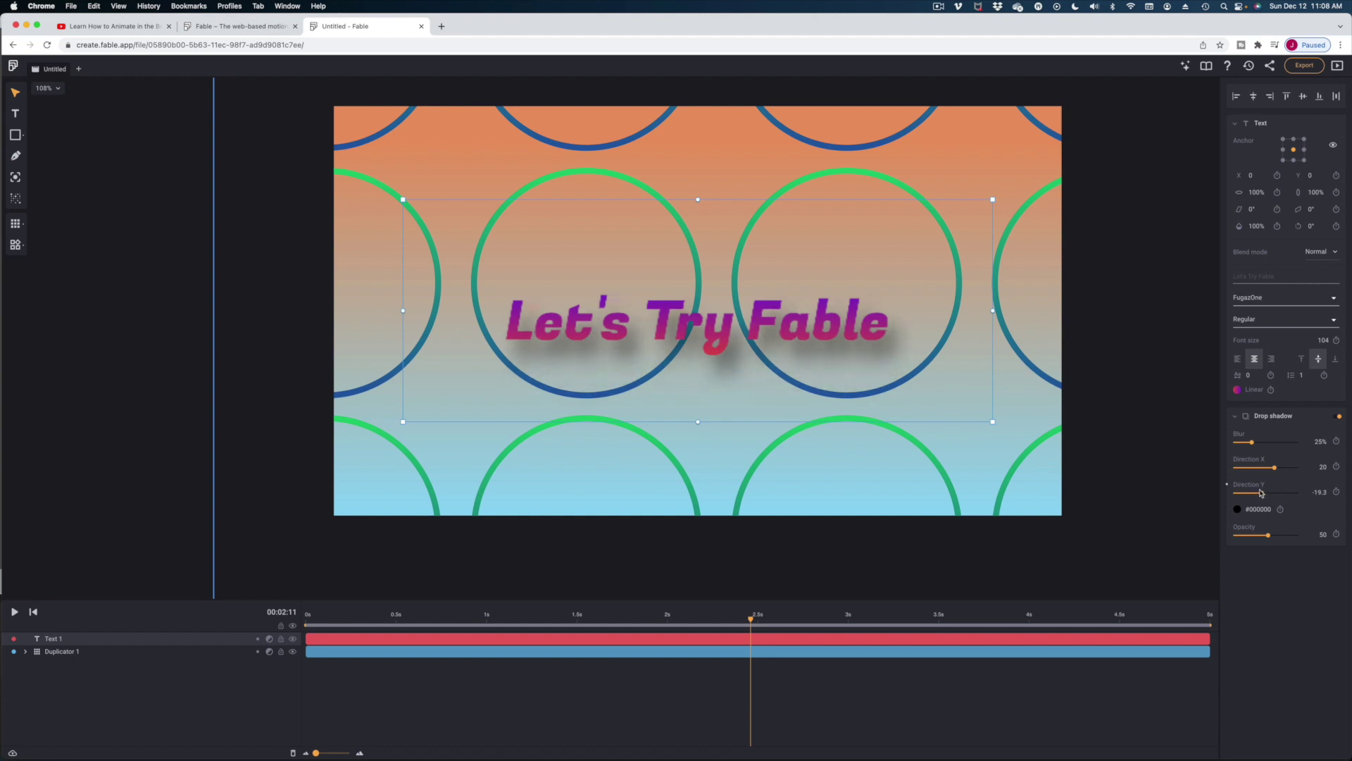